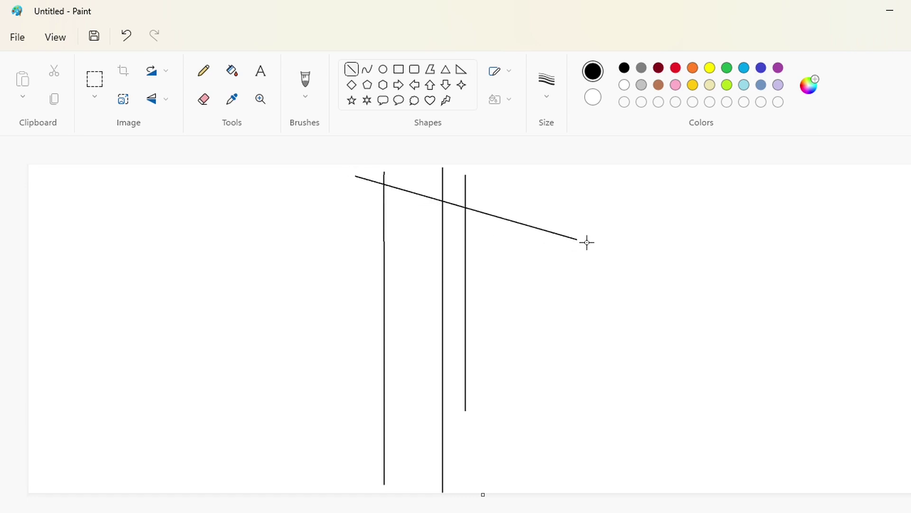
Draw a downward-slanting line beside the three vertical guides and place a copy with transparent background across their upper ends.
drag(465, 212, 745, 261)
click(95, 79)
mouse_move(628, 186)
mouse_down()
mouse_move(806, 317)
mouse_move(837, 329)
mouse_up()
key(ctrl+c)
key(ctrl+v)
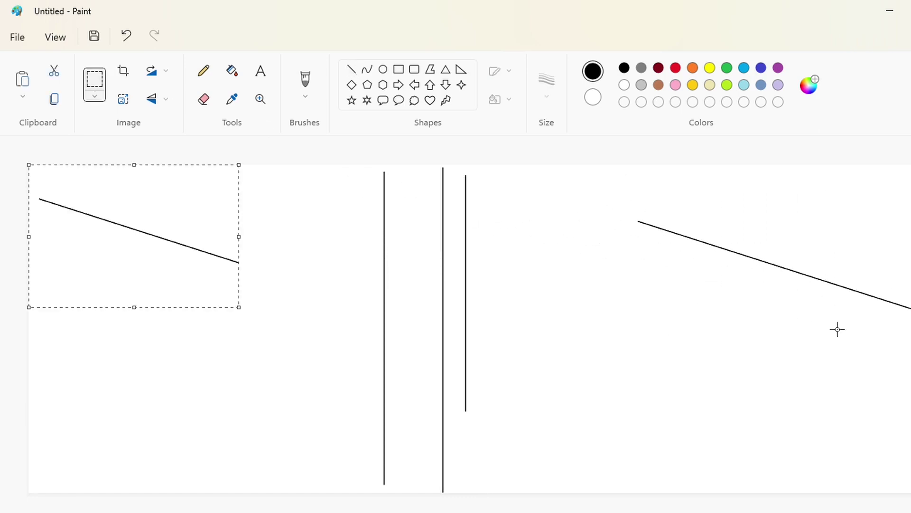
click(95, 95)
click(116, 212)
drag(145, 306, 469, 294)
click(592, 329)
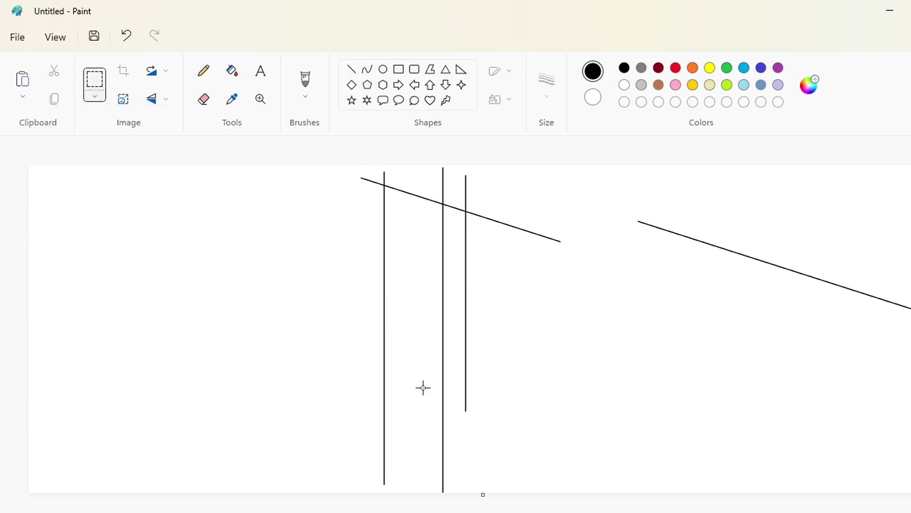
Place a second copy of the slanted line across the lower ends of the two longer vertical guides.
key(ctrl+v)
drag(173, 249, 478, 479)
drag(399, 436, 429, 458)
key(Up)
key(Up)
key(Up)
click(633, 443)
Draw a small curved arch between the middle and shorter vertical guides and the rounded bowl of the P beside them.
click(367, 69)
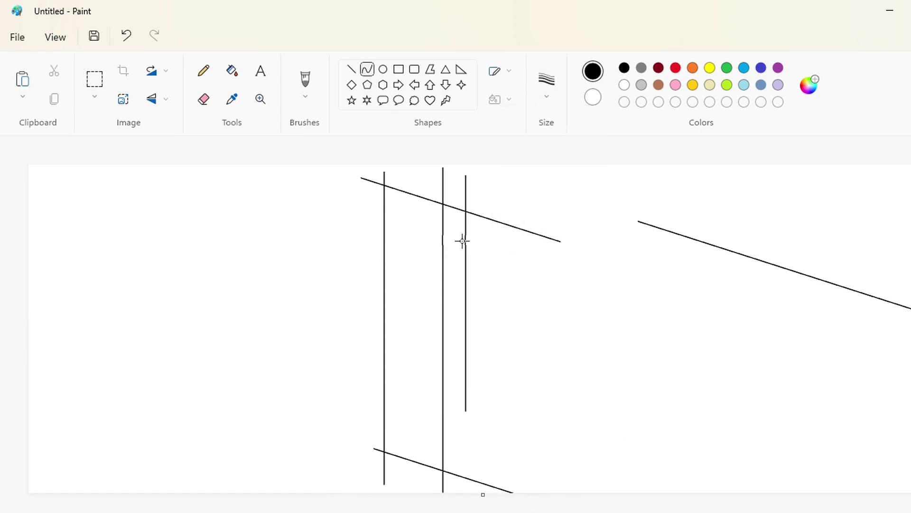
drag(466, 242, 454, 226)
mouse_move(466, 342)
mouse_down()
mouse_move(533, 305)
mouse_move(498, 360)
mouse_move(538, 332)
mouse_up()
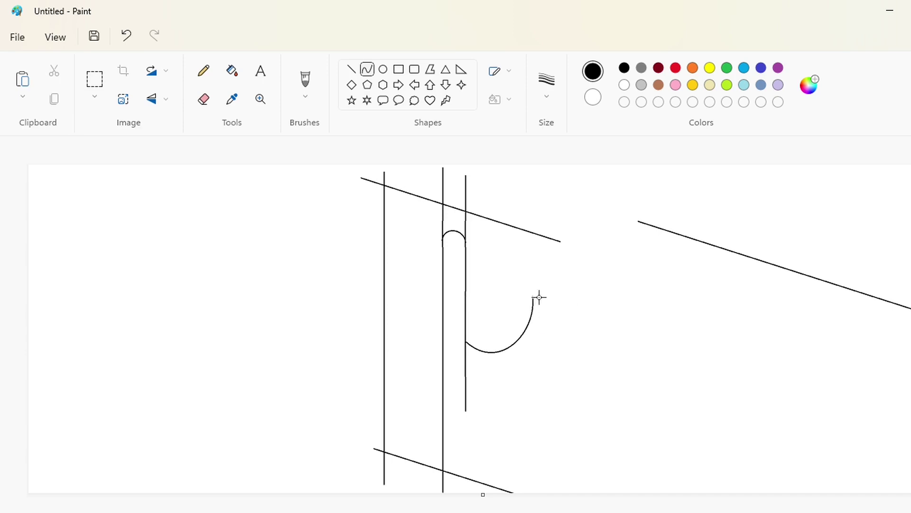
drag(532, 297, 466, 212)
drag(508, 259, 535, 254)
mouse_move(523, 240)
mouse_down()
mouse_move(519, 231)
mouse_move(534, 232)
mouse_up()
Fill the stem, the bowl and the bridge above the arch of the P with black.
click(232, 70)
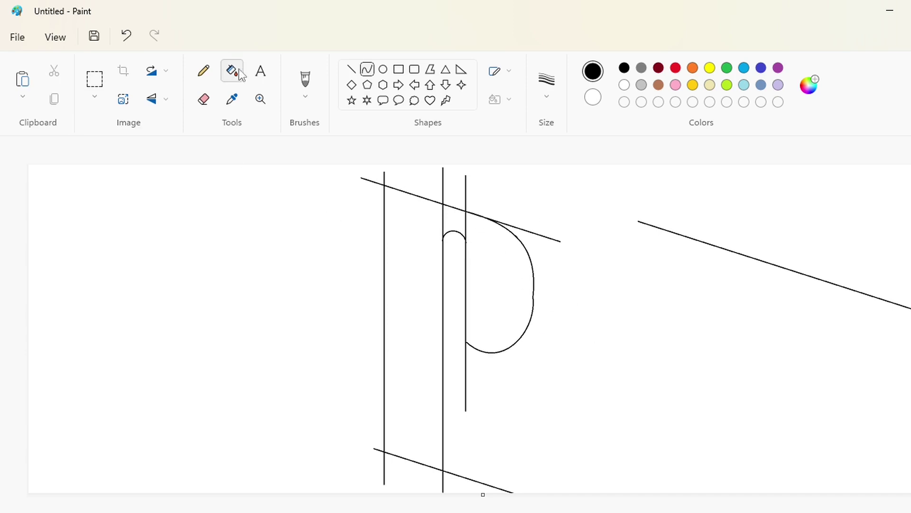
click(413, 285)
click(498, 285)
click(454, 223)
Draw a white line along the outside of the P's left edge to cut off the guide lines there.
scroll(651, 397, up, 3)
drag(367, 512, 518, 512)
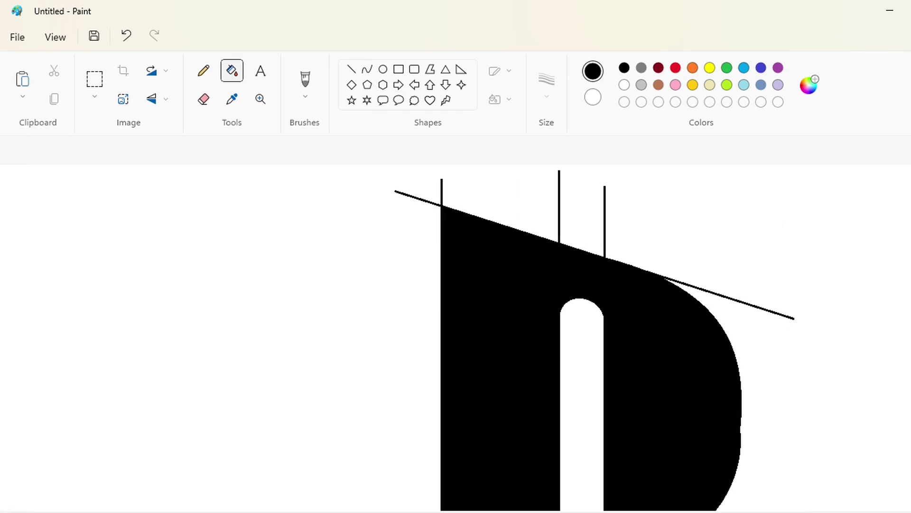
click(352, 70)
click(548, 94)
click(550, 189)
click(624, 85)
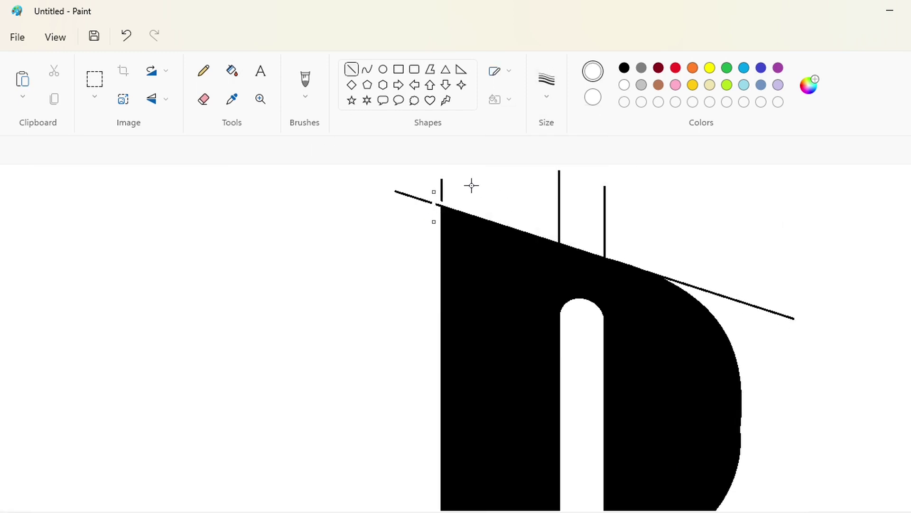
key(Right)
key(Right)
key(Right)
Draw a white line along the P's slanted top edge to separate the protruding guide lines from the letter.
drag(553, 241, 682, 285)
key(Up)
key(Up)
scroll(711, 262, down, 3)
scroll(759, 328, up, 2)
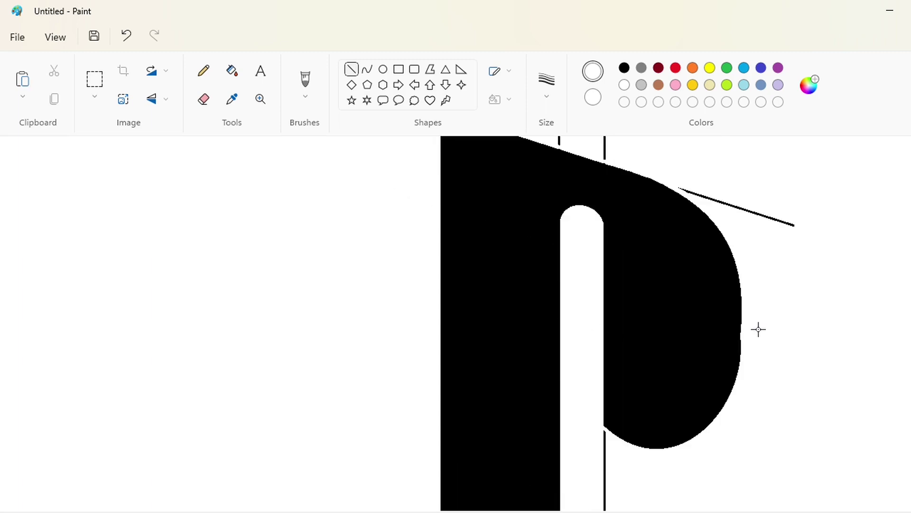
Separate the guide lines from the lower end of the P's stem with white lines along its edges.
click(624, 68)
scroll(789, 360, down, 3)
scroll(790, 361, down, 1)
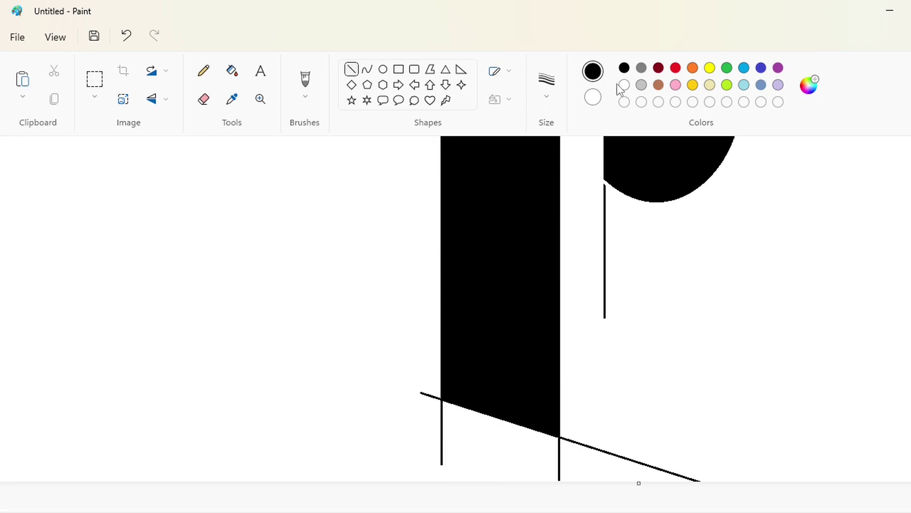
click(624, 84)
scroll(588, 413, up, 1)
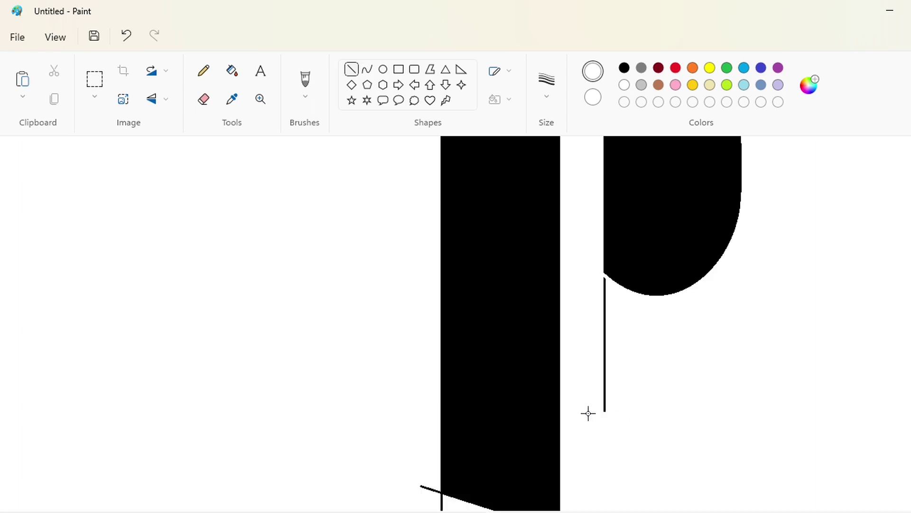
scroll(570, 409, down, 1)
mouse_move(450, 405)
mouse_down()
mouse_move(427, 403)
mouse_move(422, 393)
mouse_move(434, 396)
mouse_up()
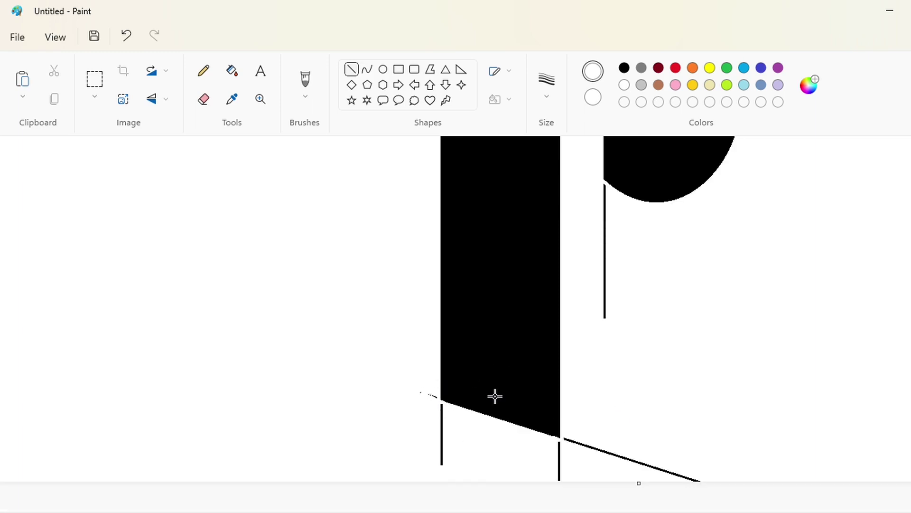
Fill the leftover guide line pieces above and below the P with white and erase the remaining specks.
click(232, 70)
click(443, 425)
click(559, 461)
scroll(609, 362, up, 2)
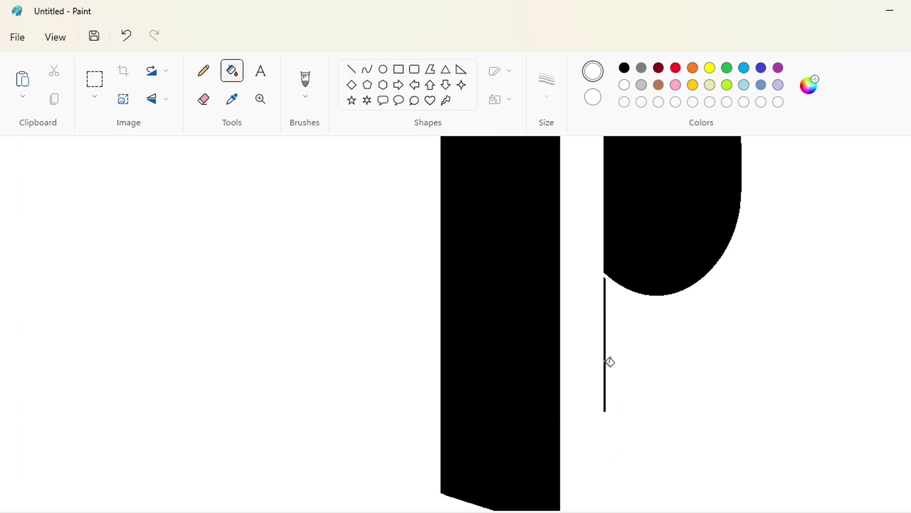
scroll(610, 362, up, 5)
click(604, 213)
click(560, 204)
click(425, 199)
click(203, 99)
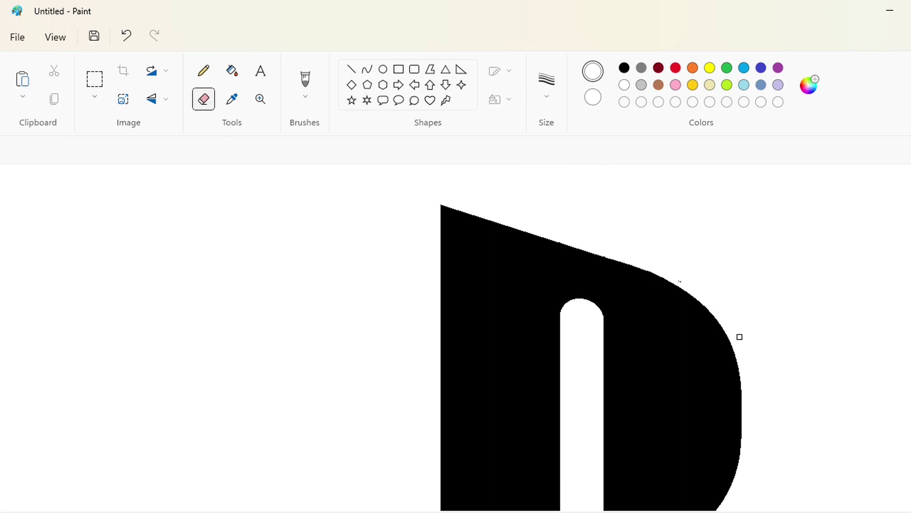
ctrl+scroll(781, 374, down, 2)
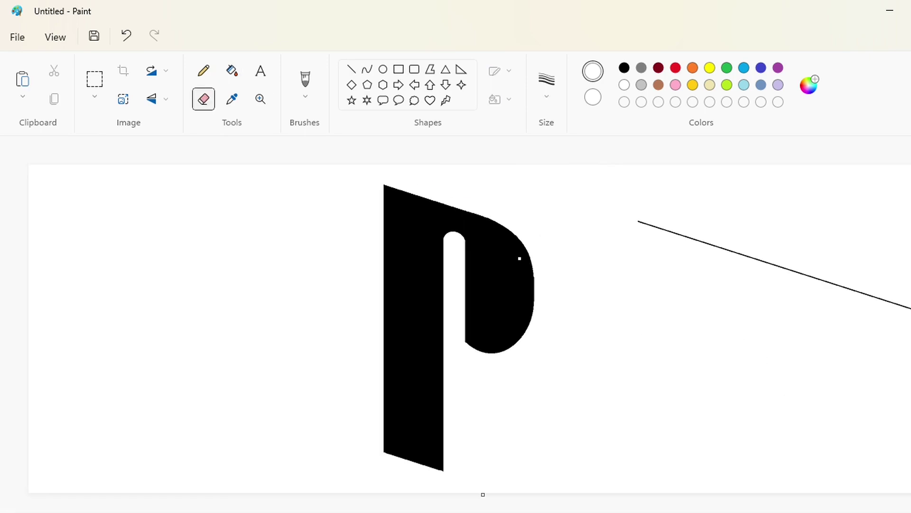
Recolor the black P with a purple fill.
click(778, 68)
click(560, 93)
click(566, 190)
click(352, 69)
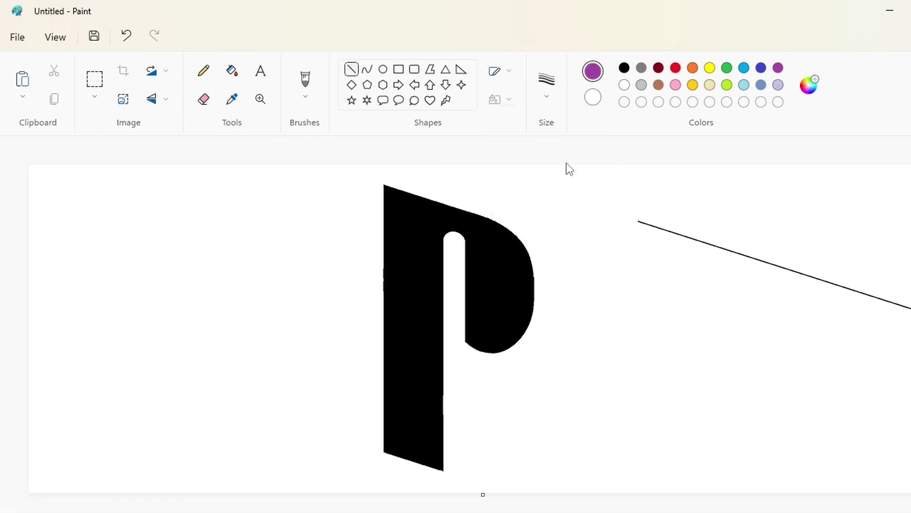
drag(444, 436, 525, 407)
key(ctrl+z)
click(232, 70)
click(410, 278)
Draw an upward-slanting black line in the empty area beside the P and copy it.
click(351, 70)
drag(445, 436, 666, 352)
drag(595, 381, 786, 398)
click(94, 79)
drag(909, 337, 641, 468)
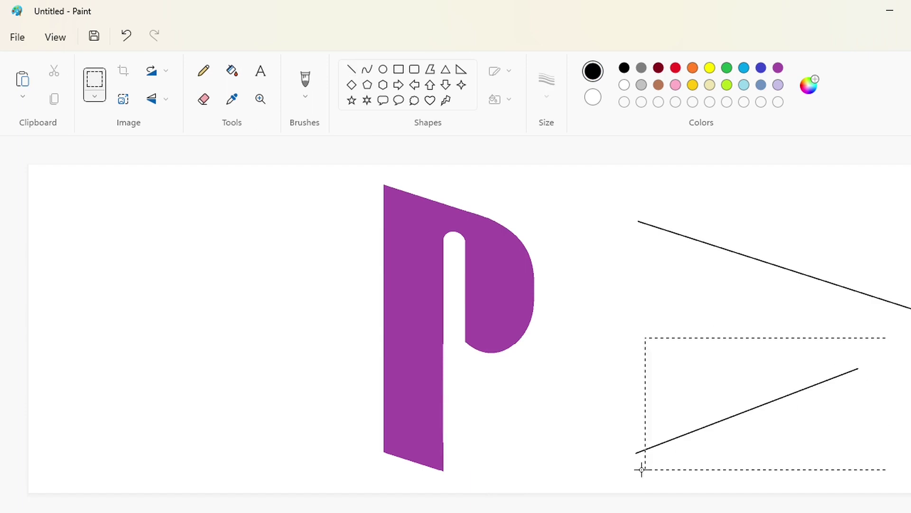
key(ctrl+c)
Place two parallel copies of the upward-slanting line running from the lower stem out below the P's bowl.
key(ctrl+v)
drag(206, 233, 587, 395)
click(600, 499)
key(ctrl+v)
drag(182, 235, 552, 378)
click(769, 430)
Place two more parallel copies of the upward-slanting line on the left side of the P's lower stem.
key(ctrl+v)
drag(183, 224, 332, 411)
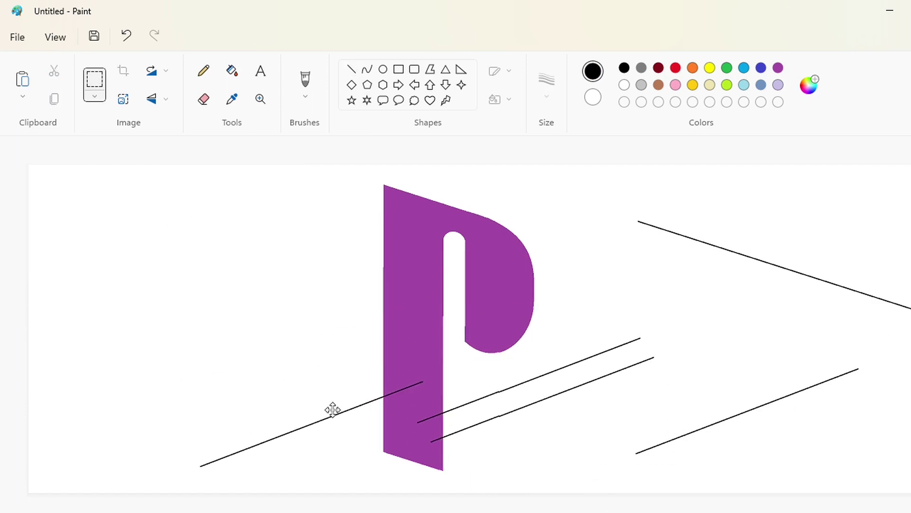
click(546, 397)
key(ctrl+v)
drag(210, 217, 353, 387)
click(509, 370)
Draw a third upward-slanting line above the pair on the left side of the stem.
key(ctrl+v)
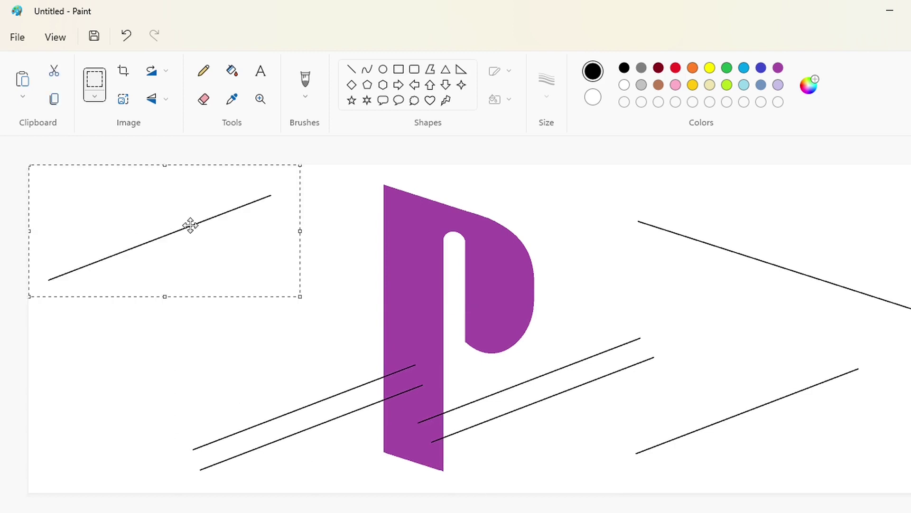
drag(190, 226, 315, 367)
key(ctrl+z)
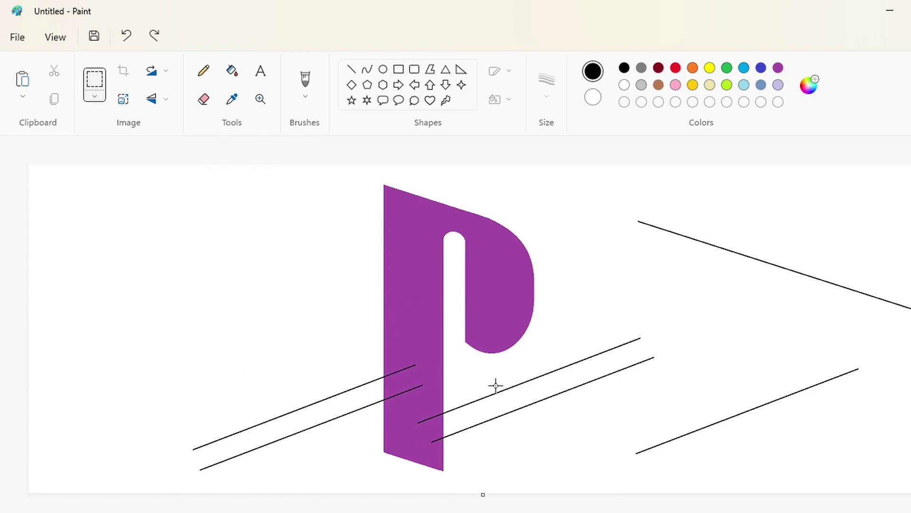
drag(388, 341, 216, 403)
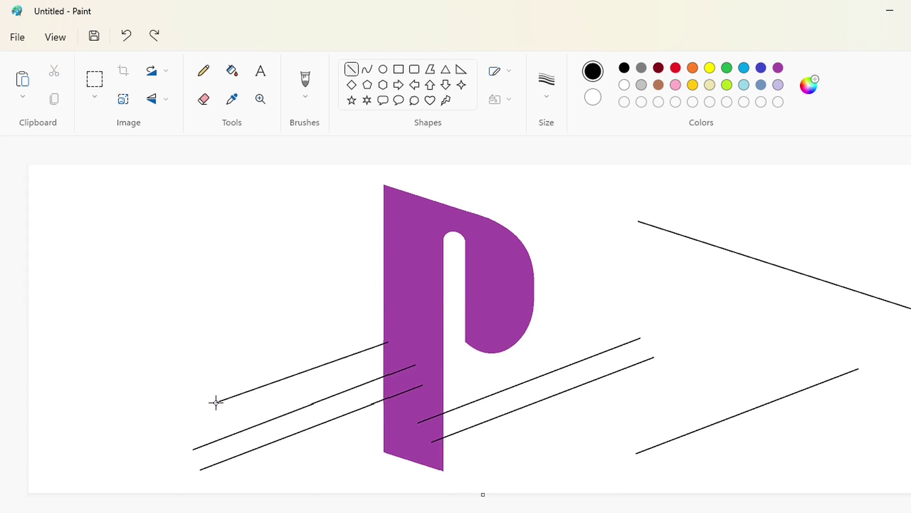
click(94, 83)
drag(608, 187, 826, 307)
key(ctrl+c)
key(ctrl+v)
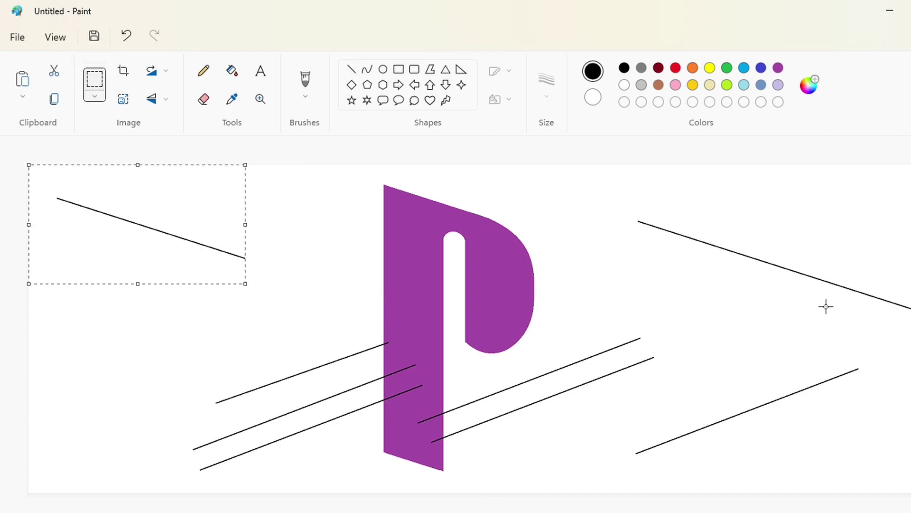
drag(150, 219, 456, 372)
key(ctrl+z)
Copy the long downward-slanting line and place two copies across the lower stem and the upward-slanting guides.
drag(621, 189, 910, 339)
key(ctrl+c)
key(ctrl+v)
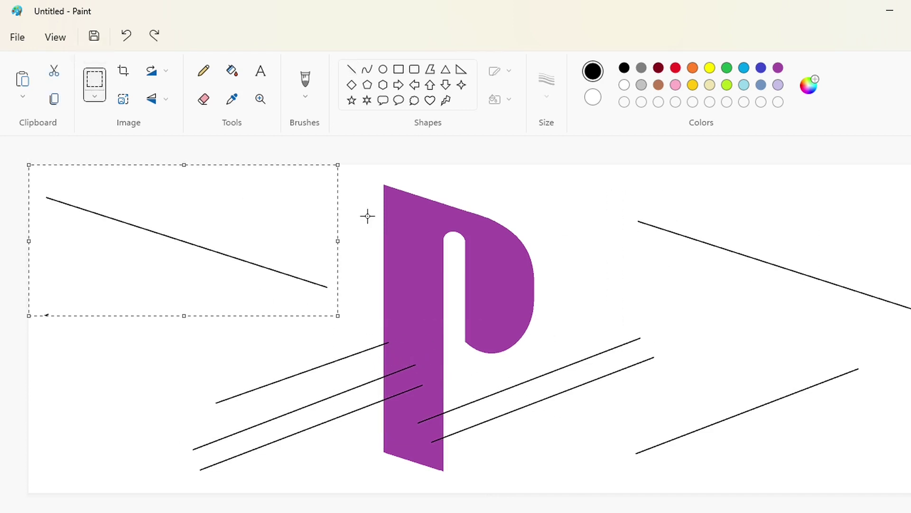
drag(155, 216, 452, 364)
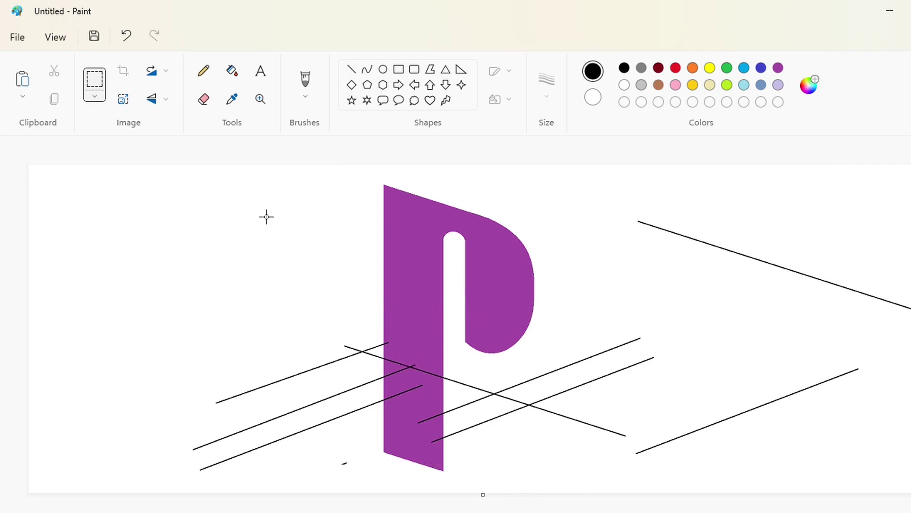
key(ctrl+v)
mouse_move(171, 231)
mouse_down()
mouse_move(426, 416)
mouse_move(322, 400)
mouse_move(306, 424)
mouse_move(286, 414)
mouse_up()
click(603, 266)
Draw the outer and inner curves of the S shape left of the stem and its inner curve on the right.
click(367, 68)
mouse_move(383, 433)
mouse_down()
mouse_move(259, 425)
mouse_move(311, 444)
mouse_move(267, 435)
mouse_move(271, 385)
mouse_move(242, 409)
mouse_move(244, 392)
mouse_up()
mouse_move(542, 400)
mouse_down()
mouse_move(514, 386)
mouse_move(570, 389)
mouse_up()
mouse_move(564, 383)
mouse_down()
mouse_move(559, 374)
mouse_move(514, 385)
mouse_up()
key(ctrl+z)
drag(542, 392, 568, 389)
drag(560, 385, 559, 375)
drag(891, 340, 708, 444)
drag(750, 389, 709, 366)
key(ctrl+z)
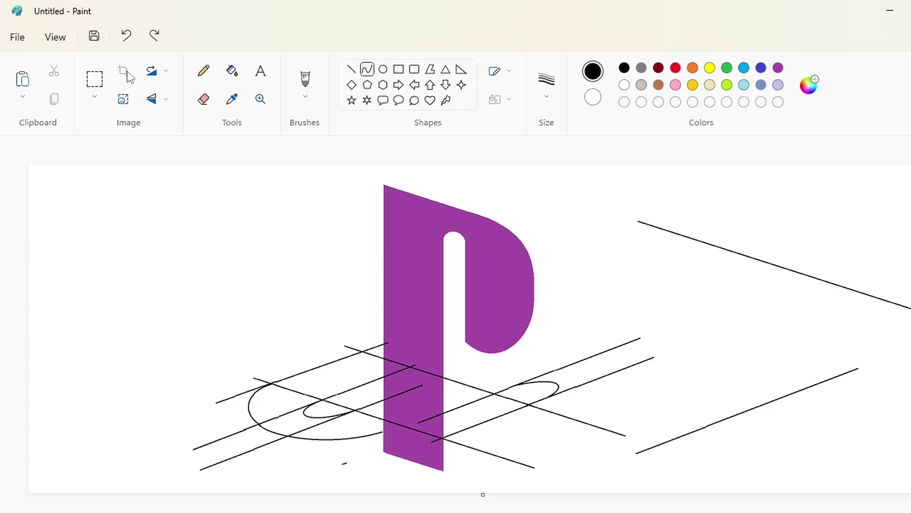
click(97, 79)
key(ctrl+v)
key(ctrl+z)
drag(886, 329, 647, 468)
key(ctrl+c)
key(ctrl+v)
drag(155, 240, 622, 438)
key(ctrl+z)
Copy the upward-slanting line and place it parallel below the right-hand pair, starting at the stem's lower right corner.
drag(873, 341, 672, 480)
key(ctrl+c)
key(ctrl+v)
drag(119, 229, 534, 442)
key(Up)
key(Up)
key(Up)
key(Up)
key(Up)
key(Up)
click(716, 479)
Draw the large outer curve right of the stem, from the lowest slanted line around to the stem's right edge.
click(367, 71)
drag(592, 415, 568, 365)
mouse_move(588, 385)
mouse_down()
mouse_move(622, 397)
mouse_move(611, 376)
mouse_move(470, 361)
mouse_up()
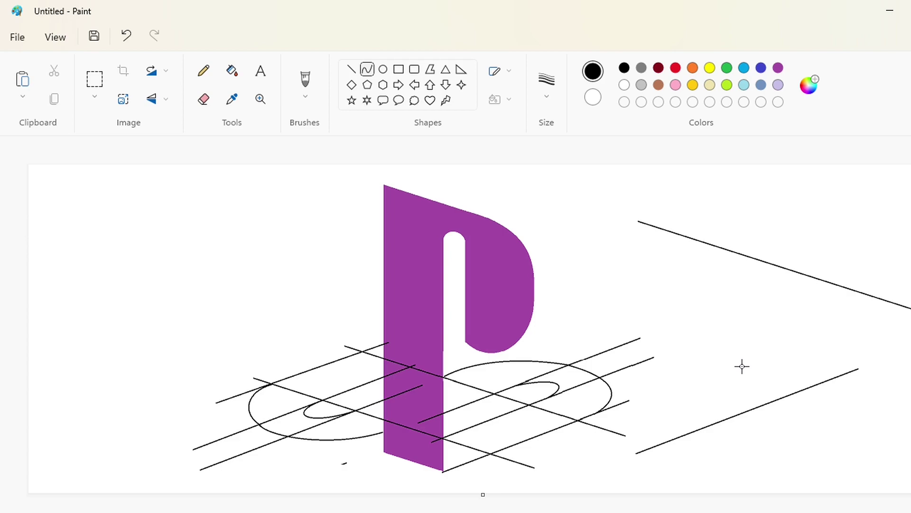
Draw purple lines just inside the stem's edges to cut off the black guide lines crossing it.
scroll(384, 444, up, 1)
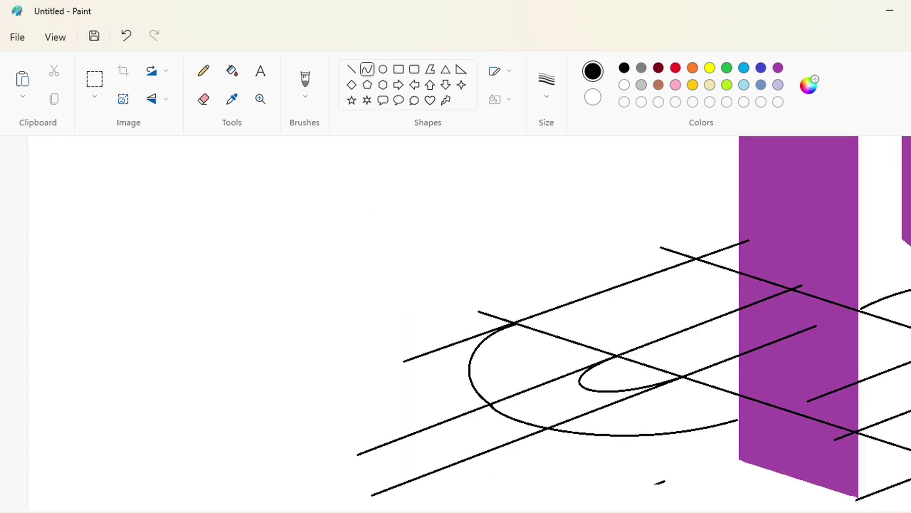
click(351, 69)
click(548, 86)
click(547, 176)
click(778, 67)
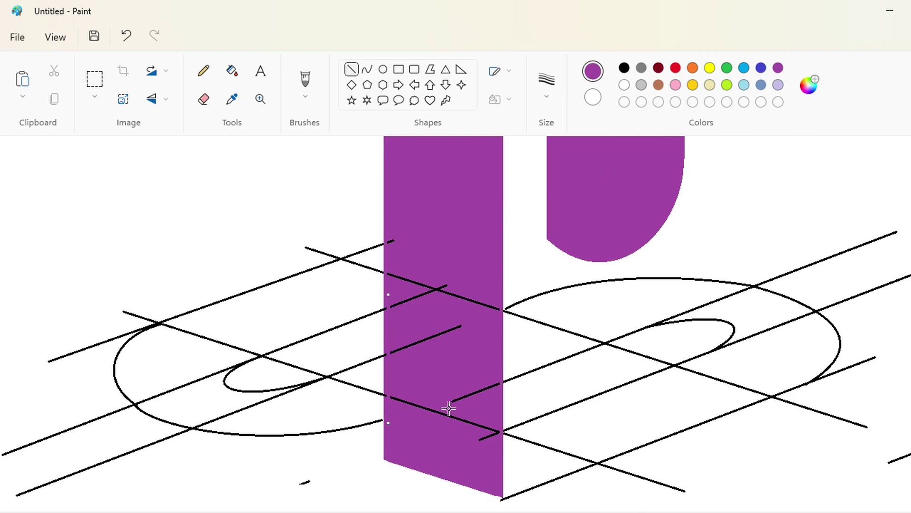
Fill the black guide line pieces inside the P's stem with purple.
click(232, 71)
click(441, 288)
click(424, 339)
click(480, 391)
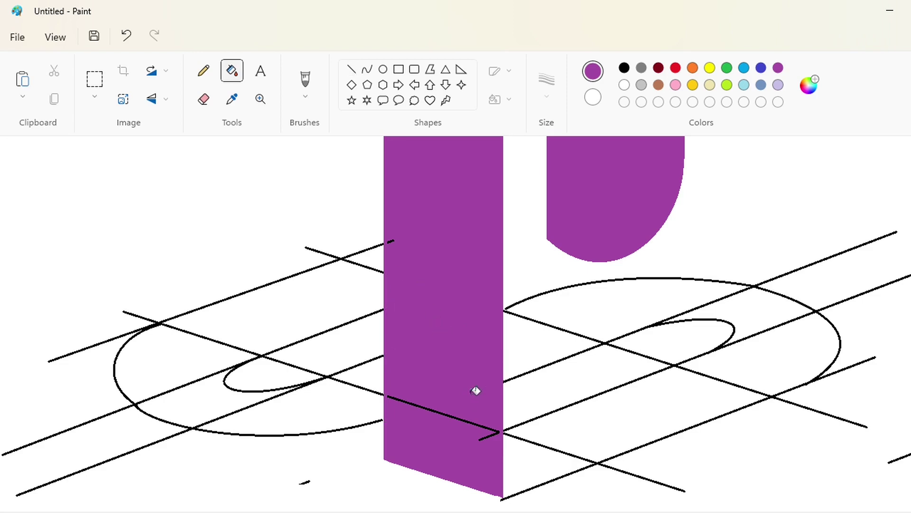
click(476, 424)
click(390, 242)
Trim the guide line end at the stem's bottom corner with white and remove the stray mark below the left curve.
click(351, 69)
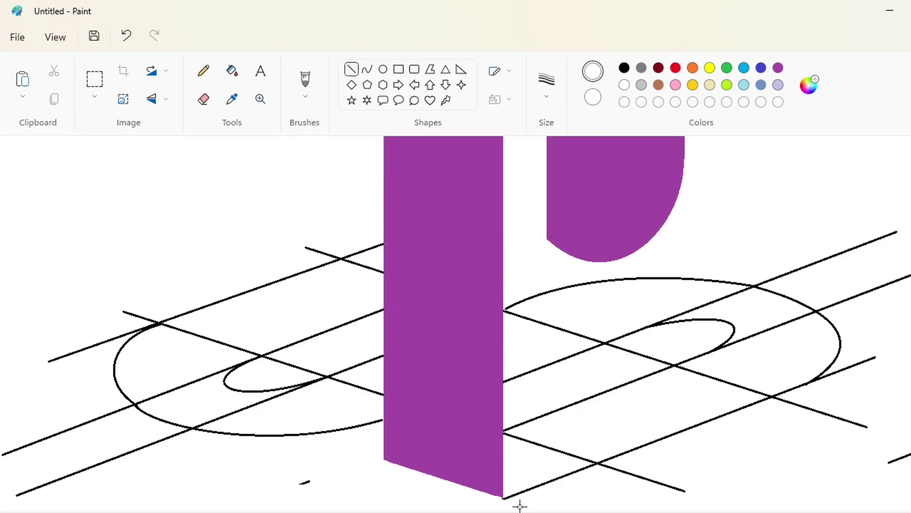
scroll(571, 499, right, 1)
click(231, 70)
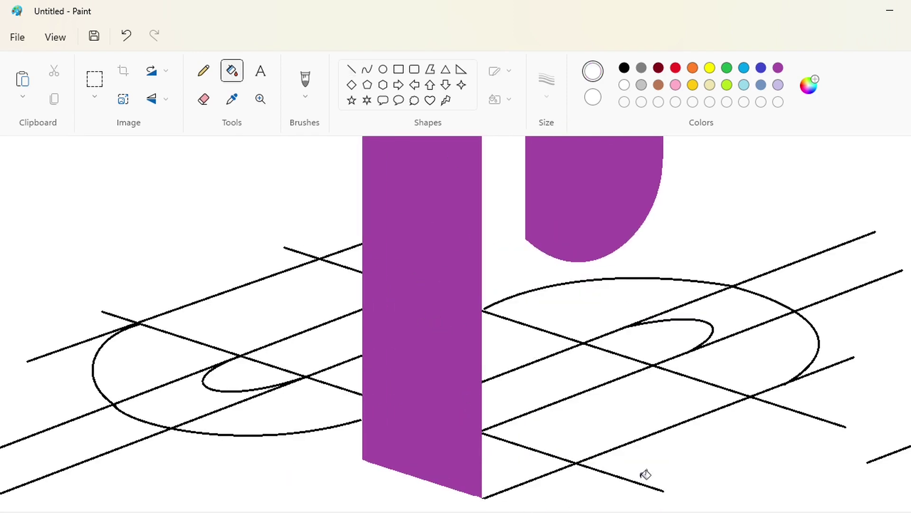
Fill the rounded right end of the S shape with black and undo the fill that floods the background.
click(624, 69)
click(745, 362)
click(747, 313)
click(650, 292)
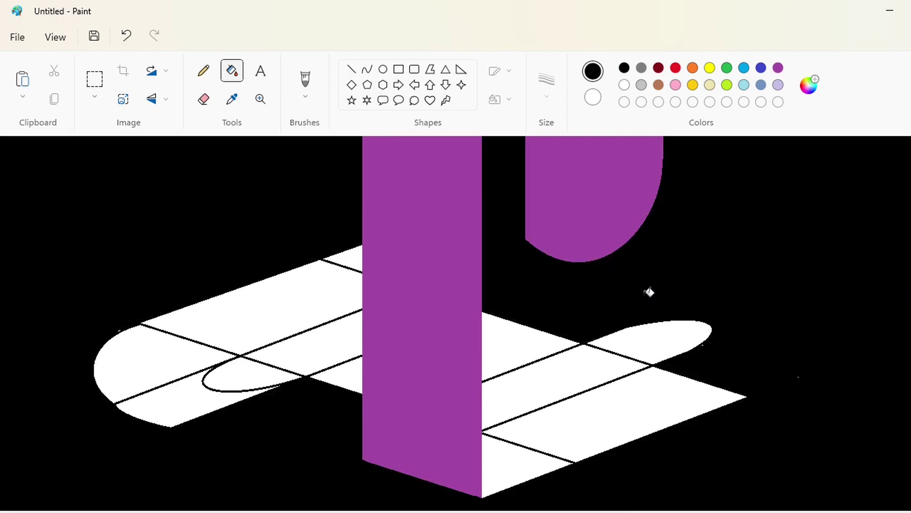
key(ctrl+z)
Close the gap between the right outer curve and the stem with a short black line.
click(352, 69)
click(546, 85)
click(554, 160)
drag(483, 311, 489, 307)
click(530, 295)
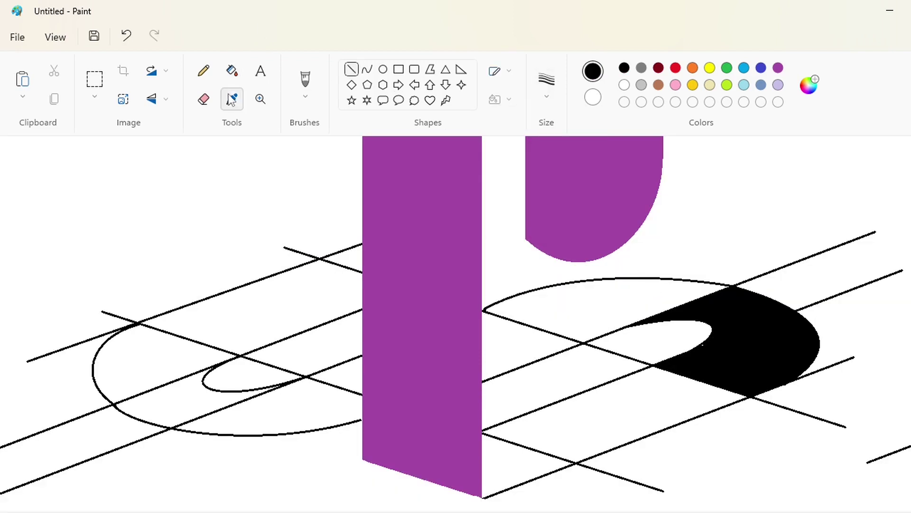
Fill the S's upper right arc and left rounded end with black and undo the fill that floods the background.
click(231, 72)
click(541, 304)
click(162, 344)
click(305, 413)
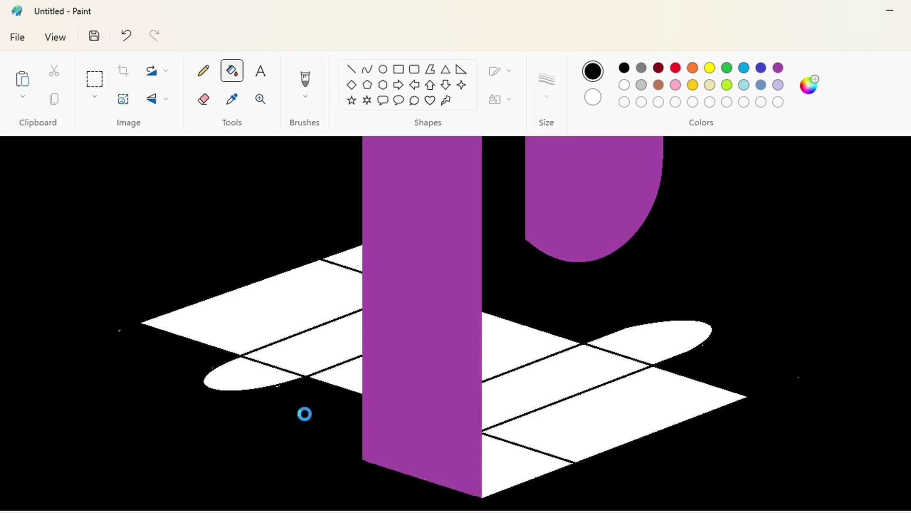
key(ctrl+z)
Close the gap between the left outer curve and the stem with a short black line and fill the enclosed area black.
click(352, 69)
drag(361, 410, 361, 421)
click(231, 71)
click(288, 409)
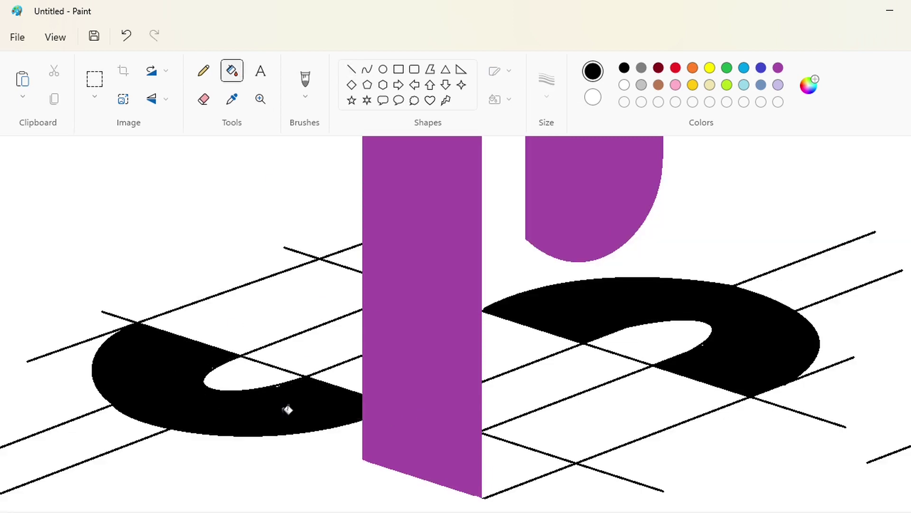
Fill the four straight bands of the S with indigo and the two corner pieces beside the stem with green.
click(761, 68)
click(337, 375)
click(298, 300)
click(727, 68)
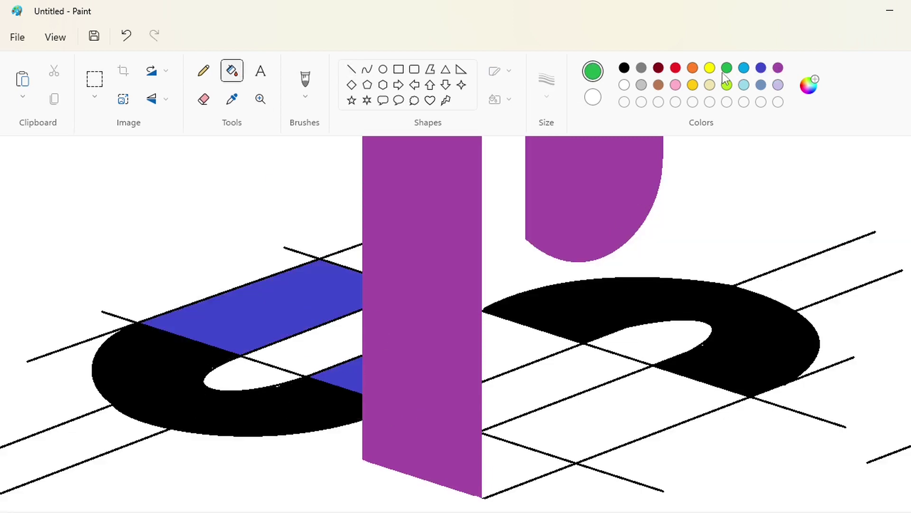
click(345, 258)
click(508, 455)
click(761, 68)
click(641, 403)
click(518, 343)
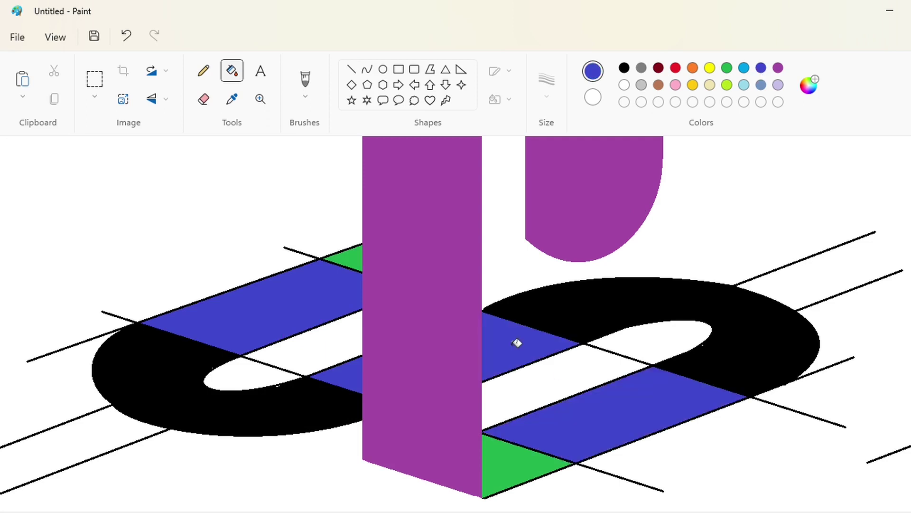
Cut the guide lines off the S's right curve with short 5 px white lines.
drag(439, 509, 565, 505)
click(351, 69)
click(546, 96)
click(558, 180)
click(624, 85)
drag(510, 283, 530, 285)
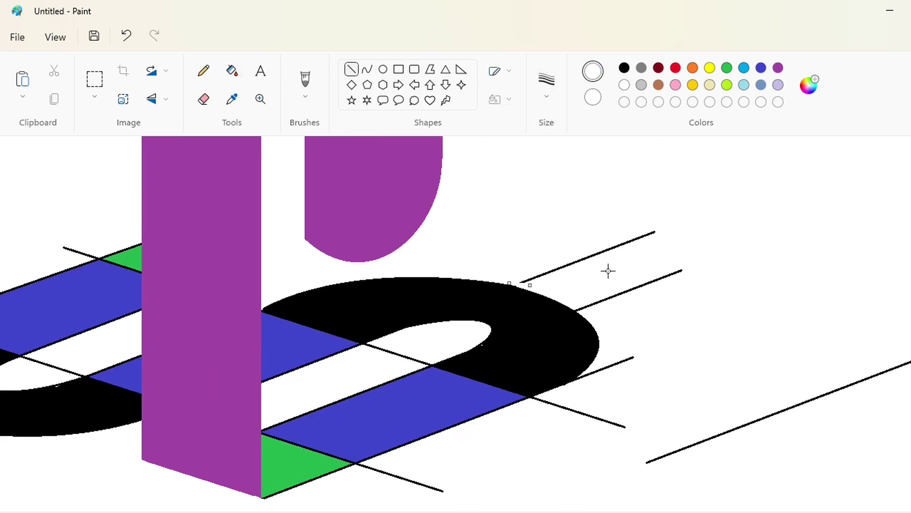
drag(573, 306, 586, 314)
click(203, 70)
click(624, 67)
Fill the four cut-off guide line pieces beyond the S's right curve with white and erase the leftover speck.
click(232, 70)
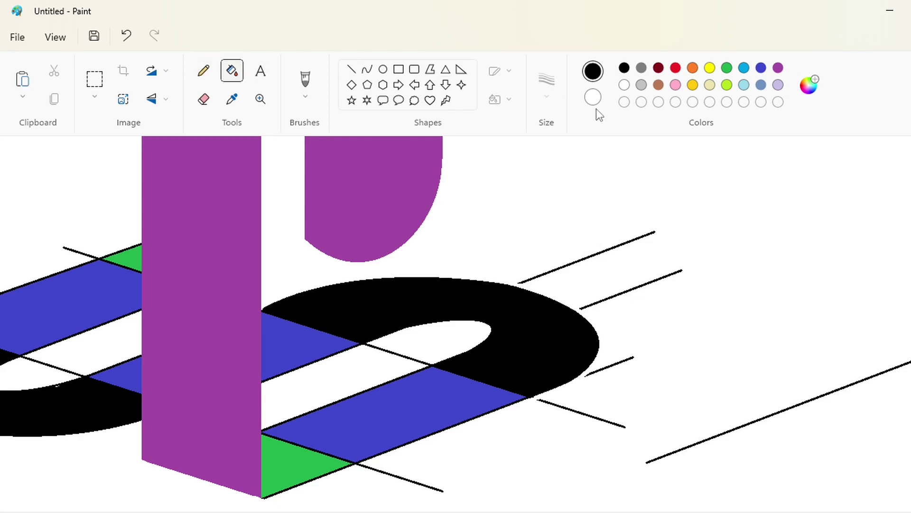
click(625, 84)
click(636, 237)
click(651, 281)
click(617, 364)
click(593, 418)
click(203, 99)
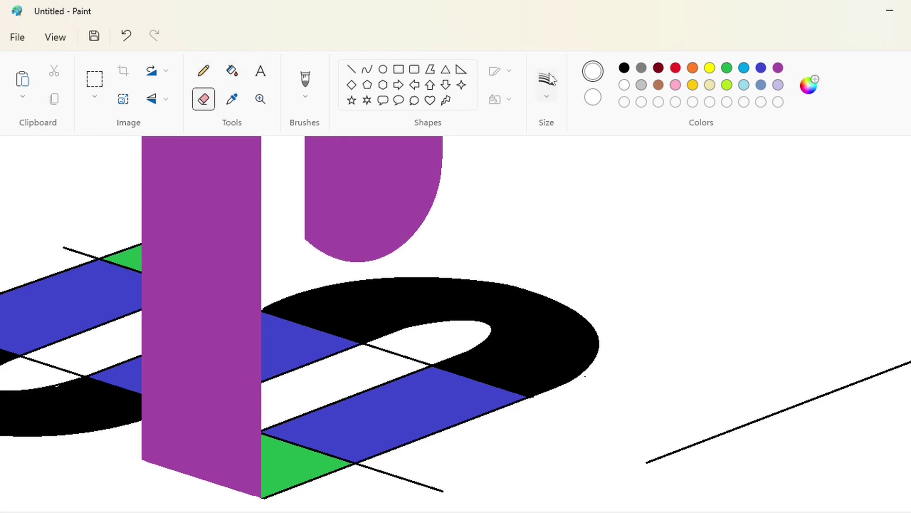
Cut the guide line at the outer corner of the lower green piece with a short 8 px white line.
click(352, 70)
click(546, 86)
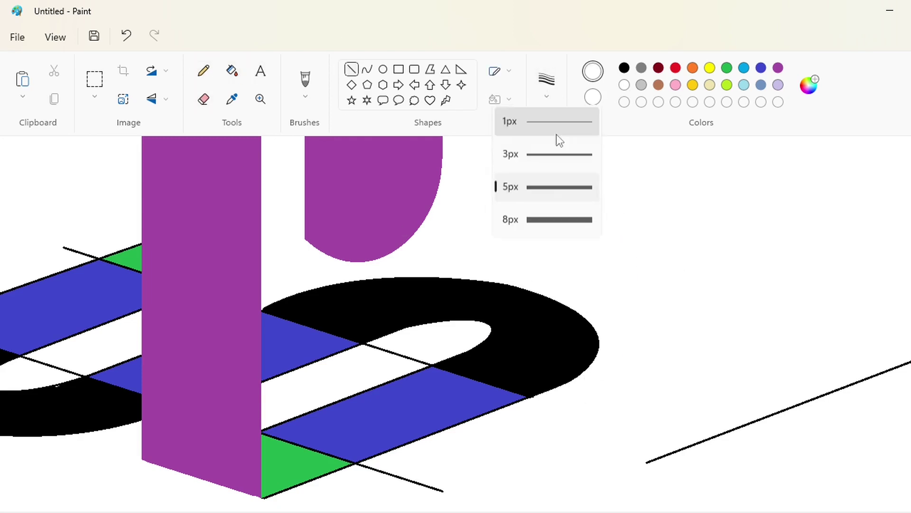
click(556, 218)
mouse_move(350, 472)
mouse_down()
mouse_move(383, 458)
mouse_move(365, 467)
mouse_up()
key(Down)
key(Down)
key(Down)
key(Down)
key(Down)
key(Down)
key(Down)
key(Down)
key(Down)
key(Down)
key(Down)
key(Left)
key(Left)
key(Left)
key(Left)
key(Left)
key(Left)
key(Left)
key(Left)
key(Left)
key(Left)
key(Left)
key(Left)
key(Left)
Cut the guide line crossing the S's right slot at both ends and fill the two detached guide line pieces with white.
drag(430, 363, 442, 360)
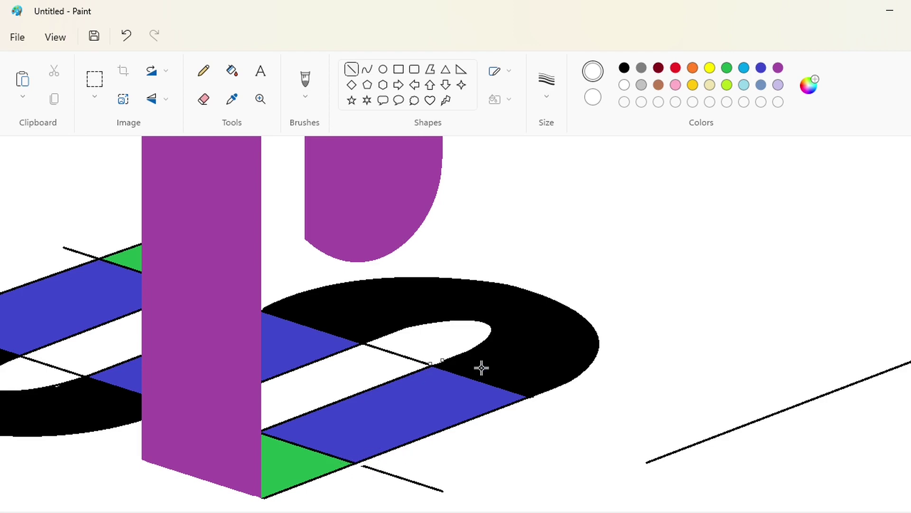
drag(355, 353, 370, 346)
click(232, 71)
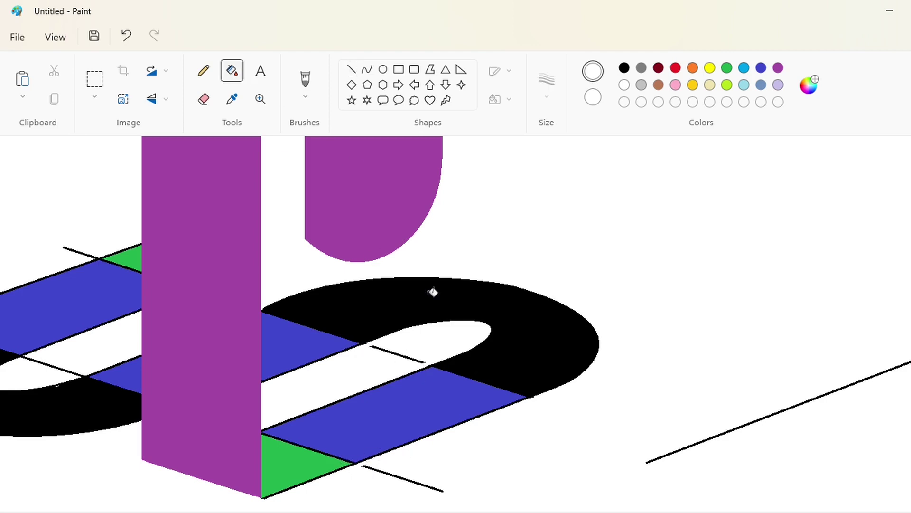
click(402, 356)
click(401, 478)
Cut the guide lines off the S's left curve and upper left edge with short white lines.
scroll(447, 323, left, 5)
click(351, 69)
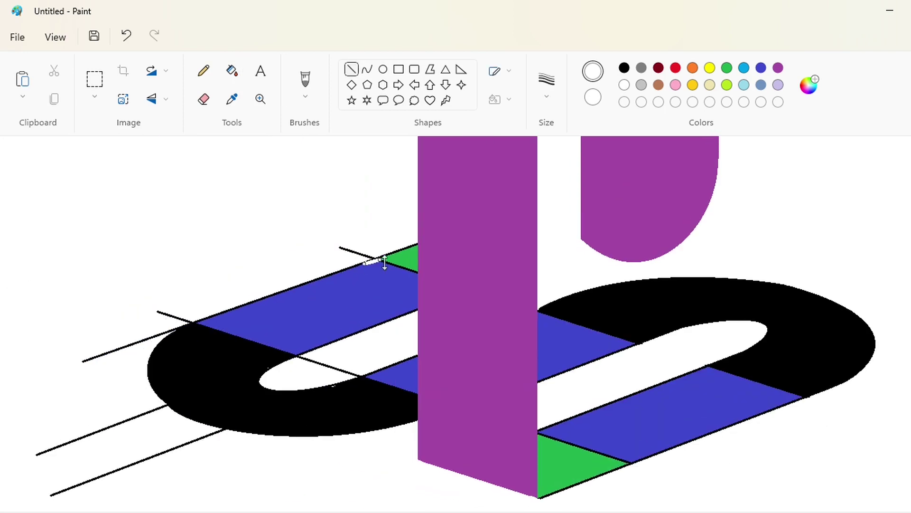
key(Up)
key(Up)
key(Up)
key(Up)
click(388, 264)
drag(165, 331, 187, 317)
key(Down)
key(Down)
key(Down)
Fill the detached guide line pieces around the S's left side and inside its left slot with white.
click(233, 72)
click(171, 316)
click(332, 367)
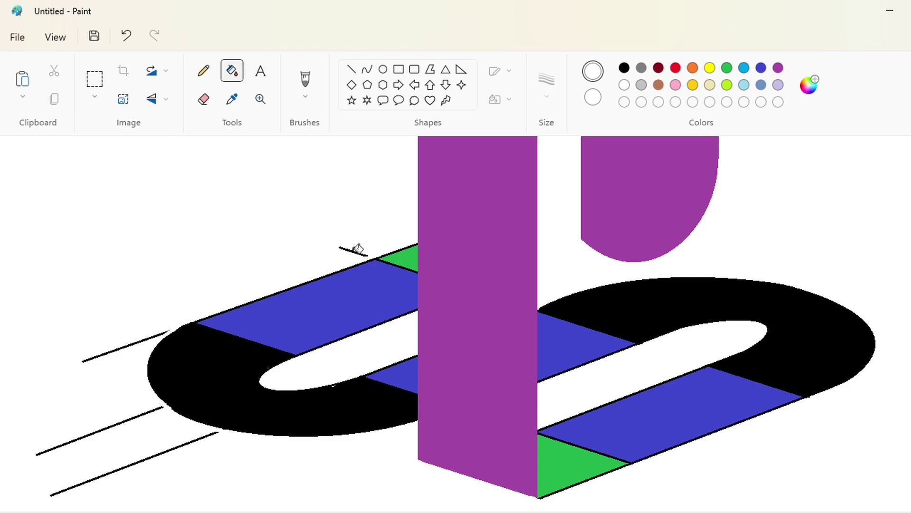
click(356, 252)
click(145, 339)
click(145, 413)
click(196, 440)
Touch up the rough edge of the S's left curve and the specks beside it in white and black.
click(203, 72)
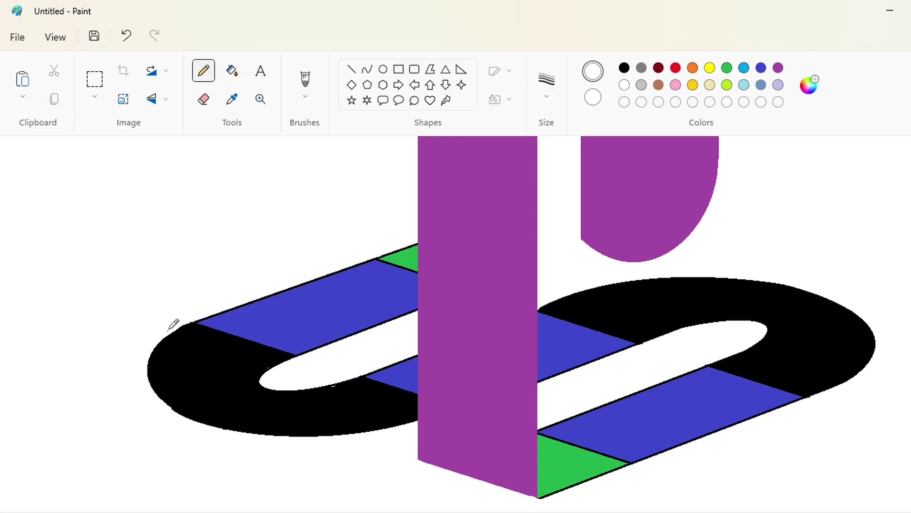
click(624, 68)
click(351, 69)
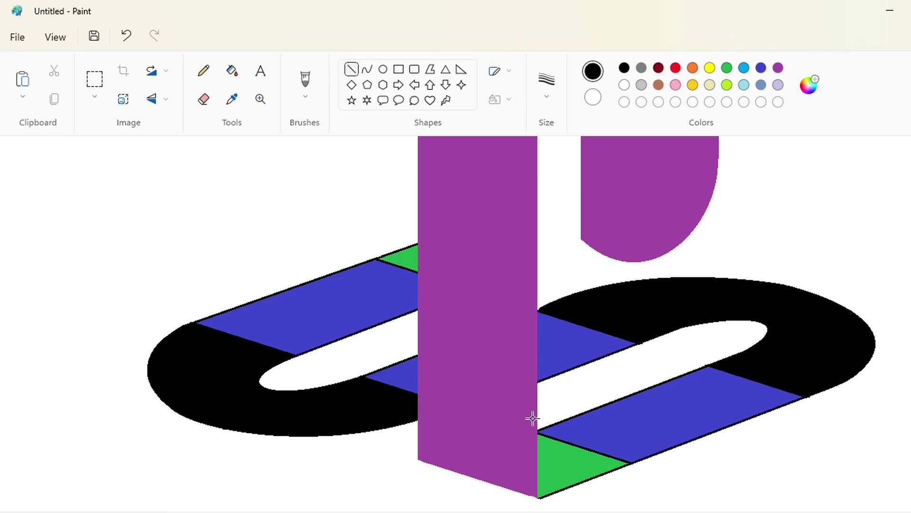
Recolor the black lines bordering the lower green piece with green, using a 1 px line size to separate them from neighboring lines.
click(855, 512)
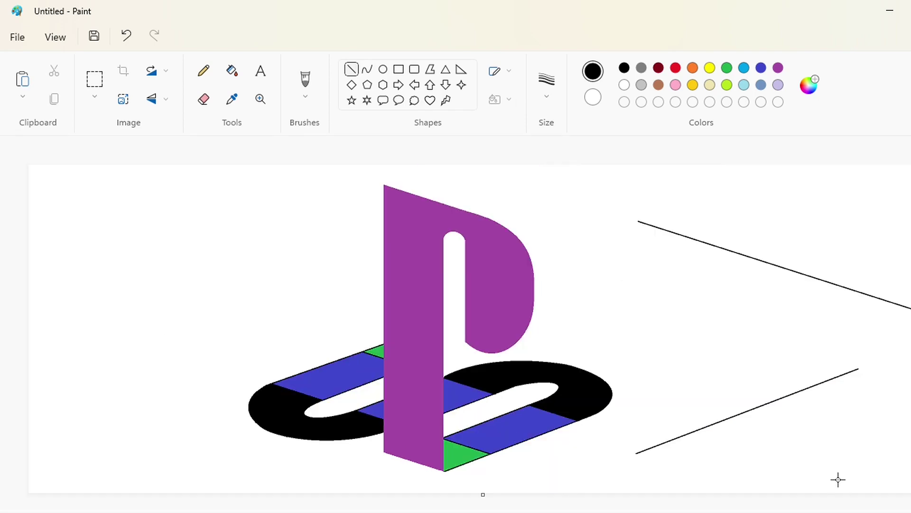
click(910, 512)
drag(354, 509, 663, 509)
click(910, 512)
drag(417, 510, 470, 511)
scroll(538, 474, down, 2)
scroll(539, 474, right, 1)
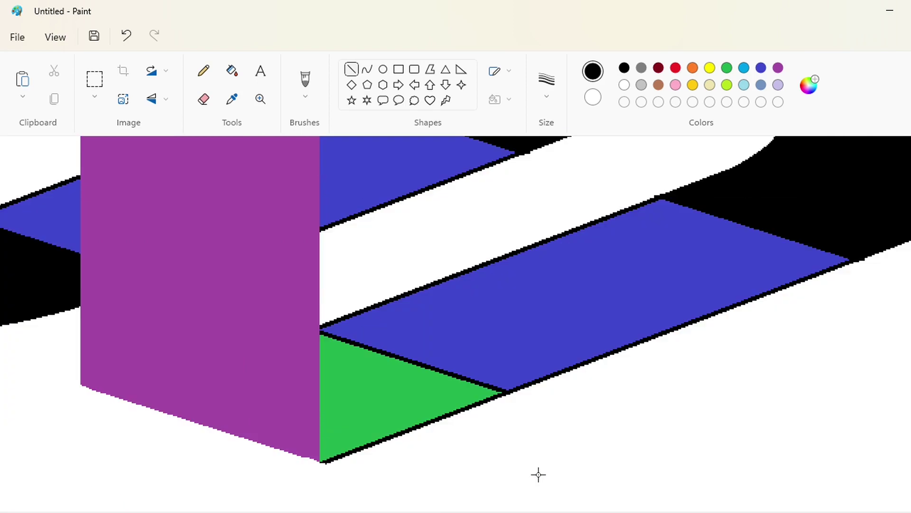
click(546, 85)
click(558, 122)
click(727, 68)
click(232, 71)
click(418, 364)
click(448, 418)
key(ctrl+z)
click(450, 414)
Separate the lower right band's edge lines from the black curve with indigo and recolor its upper edge line indigo.
drag(484, 510, 570, 508)
scroll(607, 458, up, 2)
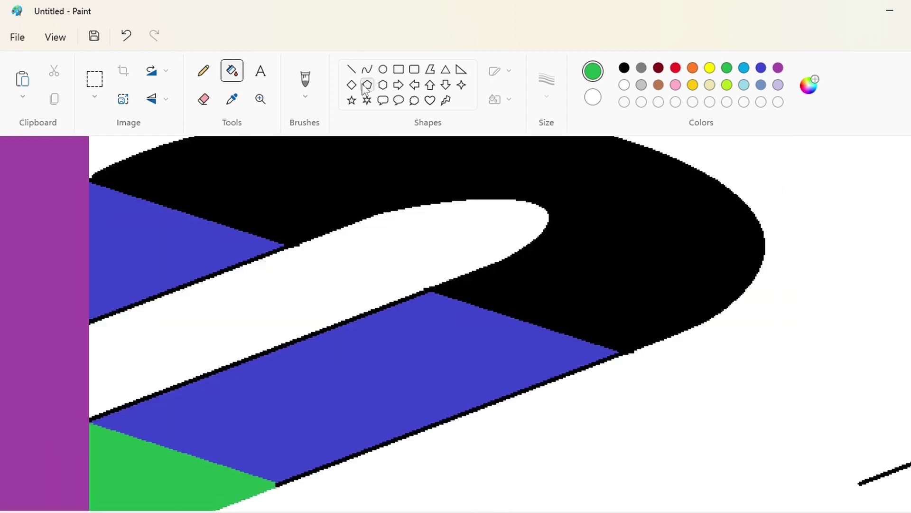
click(351, 70)
click(761, 67)
mouse_move(434, 287)
mouse_down()
mouse_move(474, 275)
mouse_move(619, 353)
mouse_up()
click(233, 71)
click(423, 293)
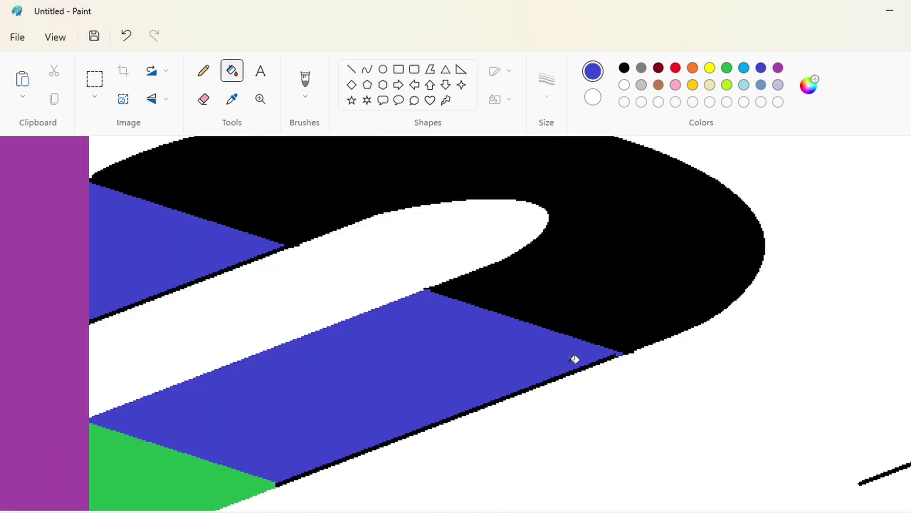
Recolor the lower right band's bottom edge line indigo, undoing the misplaced fills.
click(576, 358)
key(ctrl+z)
click(608, 369)
key(ctrl+z)
click(606, 361)
key(ctrl+z)
click(604, 360)
Separate the upper right band's lower edge line from the black curve and recolor it indigo.
click(351, 70)
drag(279, 246, 283, 246)
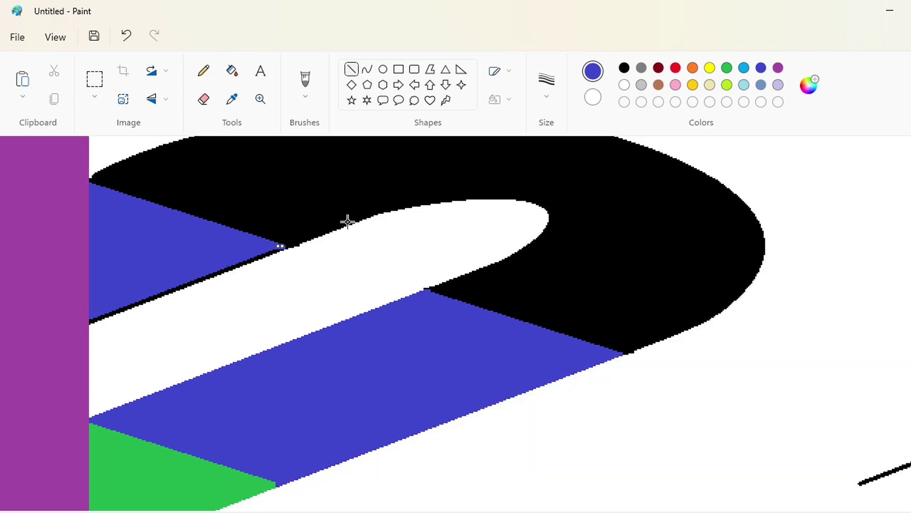
click(232, 71)
click(267, 252)
Touch up the tip of the black right arc where it meets the stem with short black lines.
scroll(309, 263, up, 2)
click(352, 69)
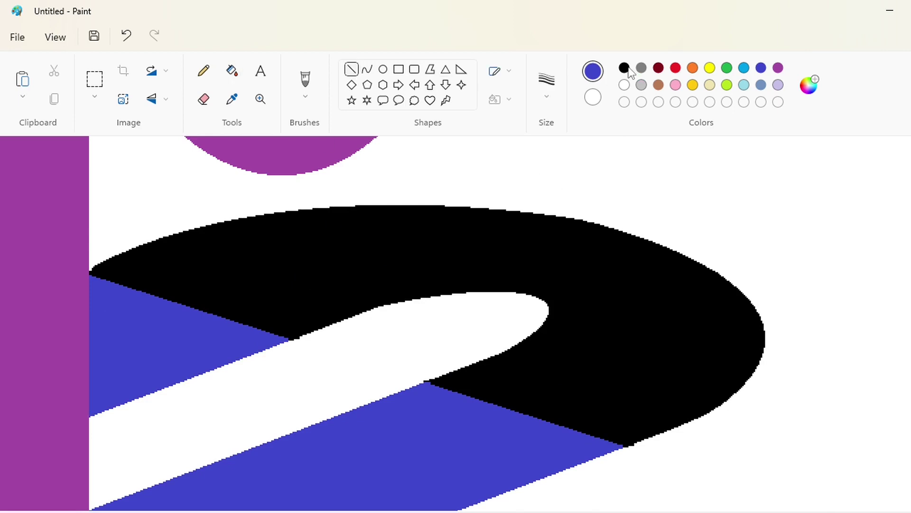
click(624, 67)
drag(96, 252, 96, 272)
click(113, 249)
click(135, 259)
Recolor the black upper edge line of the green piece left of the stem with green.
drag(640, 512, 513, 511)
scroll(510, 444, up, 2)
click(727, 68)
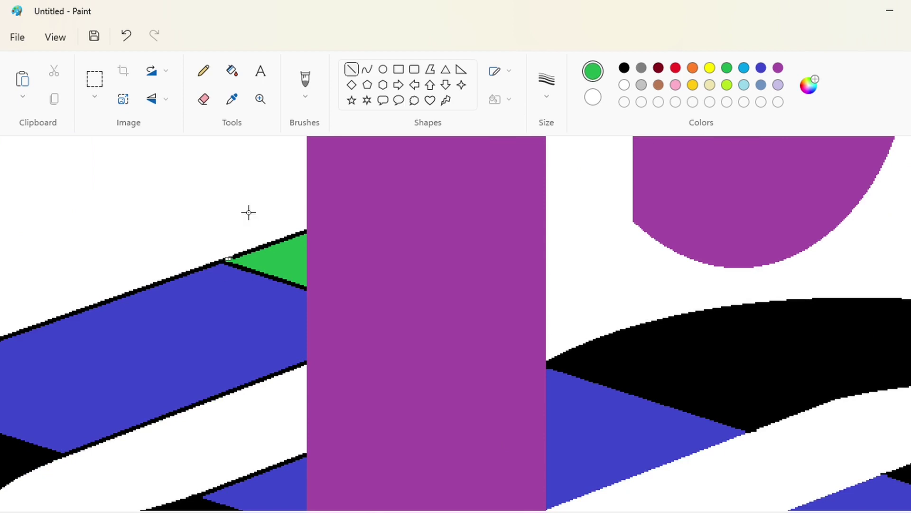
click(232, 71)
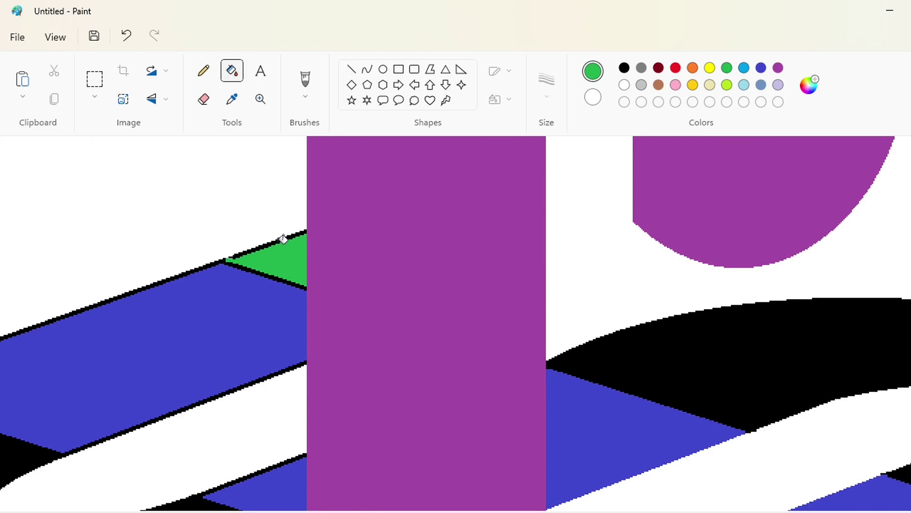
click(282, 239)
Separate the upper left band's edge lines from the black curve and recolor them indigo.
drag(369, 512, 289, 512)
click(352, 69)
scroll(427, 214, down, 2)
click(760, 69)
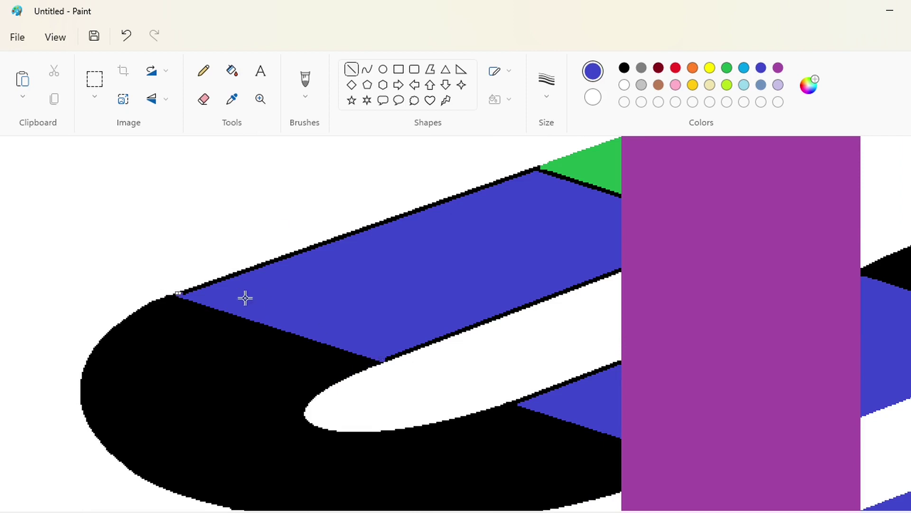
click(232, 71)
click(524, 308)
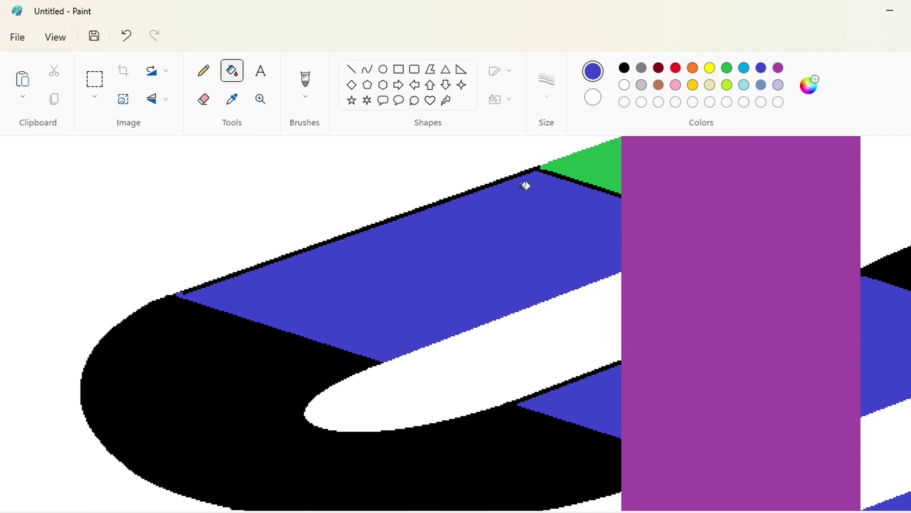
click(547, 169)
Separate the small lower left band's top edge line from the black curve and recolor it indigo.
scroll(539, 372, down, 2)
click(351, 69)
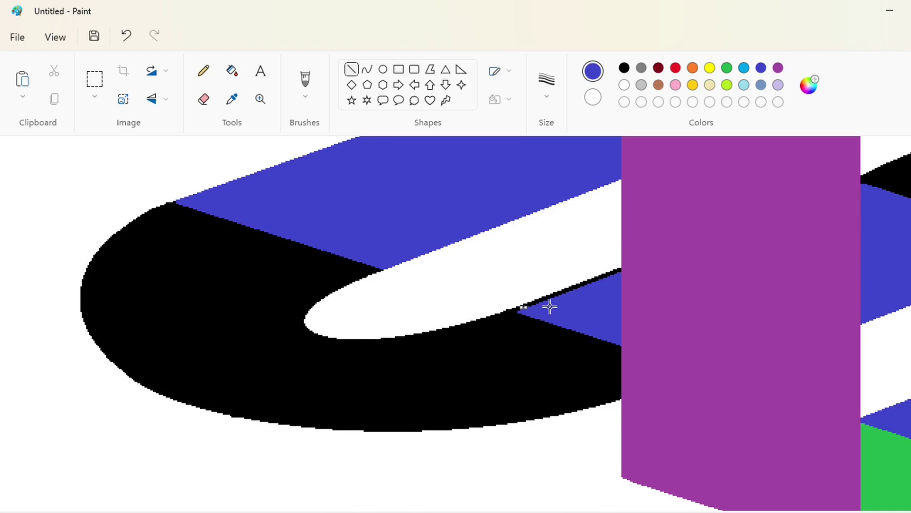
click(232, 71)
click(591, 280)
Fill the two leftover guide lines to the right of the logo with white.
scroll(591, 280, down, 3)
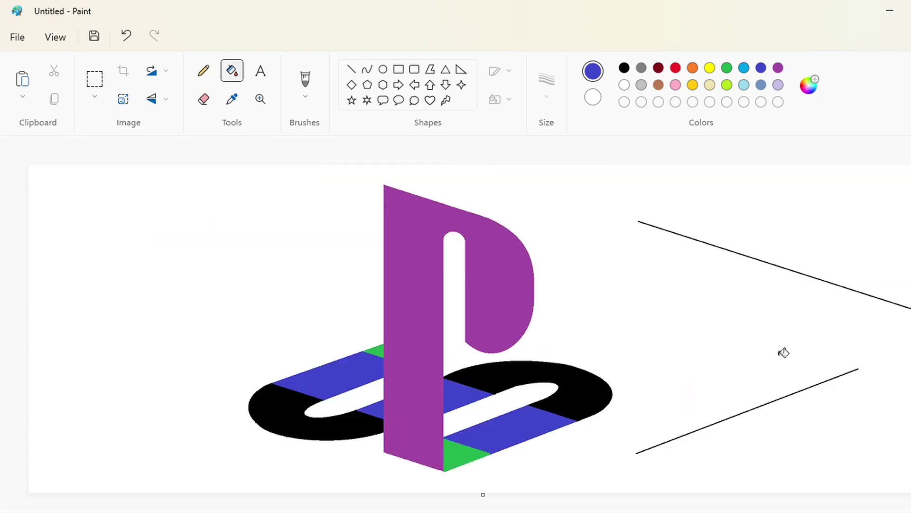
click(624, 68)
click(624, 84)
scroll(808, 351, up, 1)
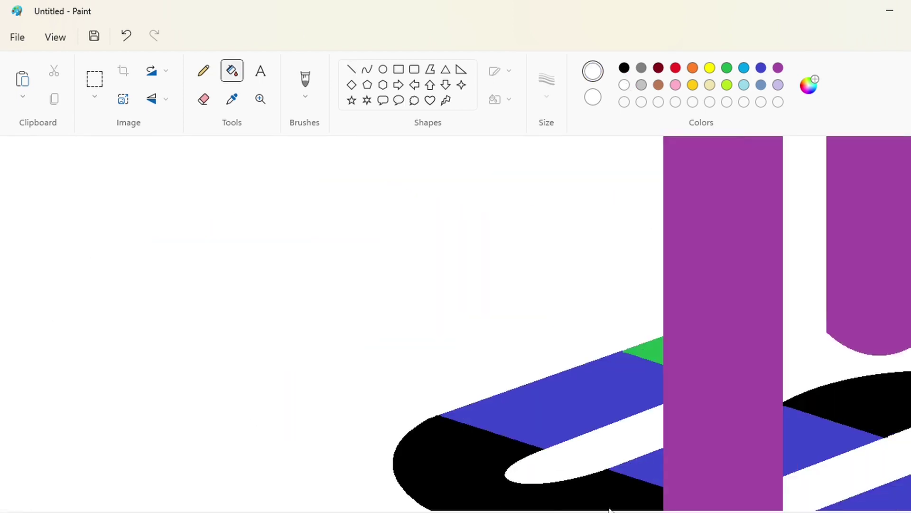
click(781, 192)
click(834, 416)
scroll(784, 401, down, 1)
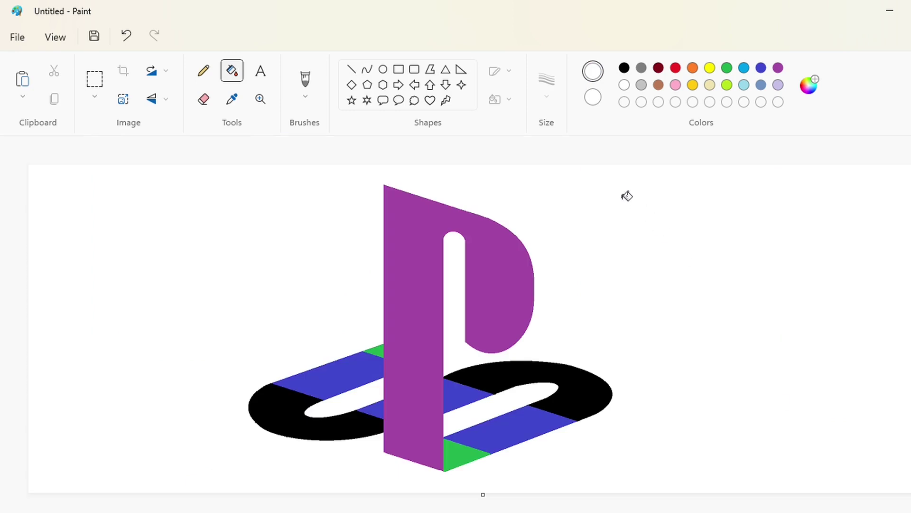
Select red and mix a custom blue in the color editor.
click(676, 68)
key(Return)
click(808, 86)
click(398, 121)
drag(534, 135, 534, 164)
click(428, 448)
click(432, 454)
Mix a custom muted sea green, darkening its brightness, and add it to the palette.
click(809, 86)
click(361, 166)
click(371, 178)
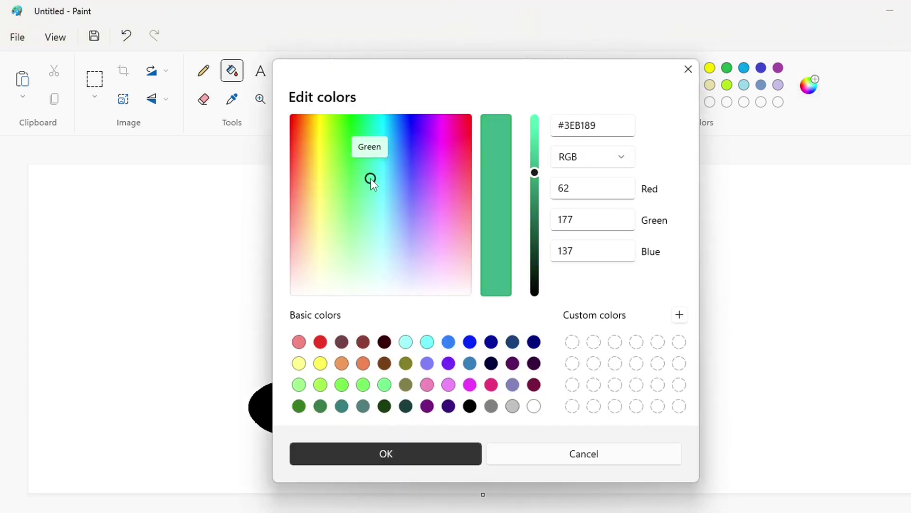
click(534, 198)
drag(534, 198, 534, 188)
click(438, 455)
Mix a custom golden yellow and fill the S's left curve and the small corner beside the P's foot with it.
click(809, 86)
click(313, 124)
click(534, 140)
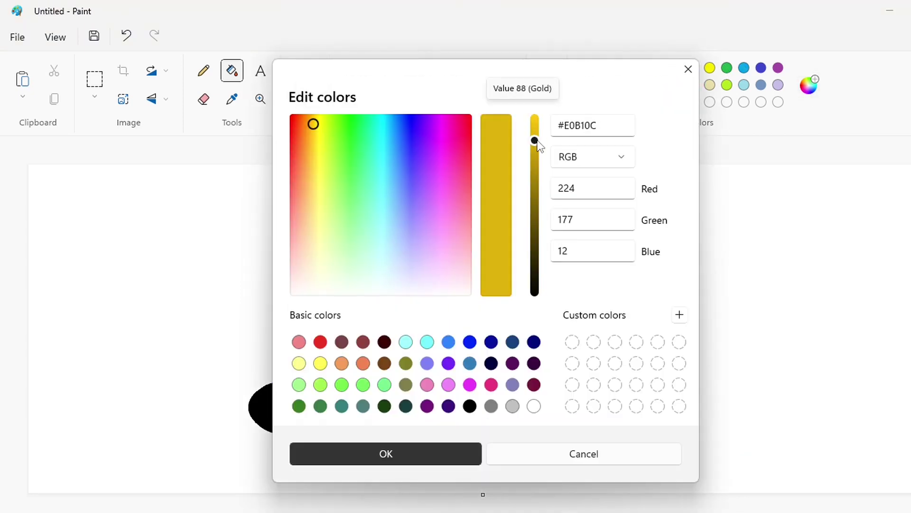
drag(535, 141, 534, 134)
click(437, 454)
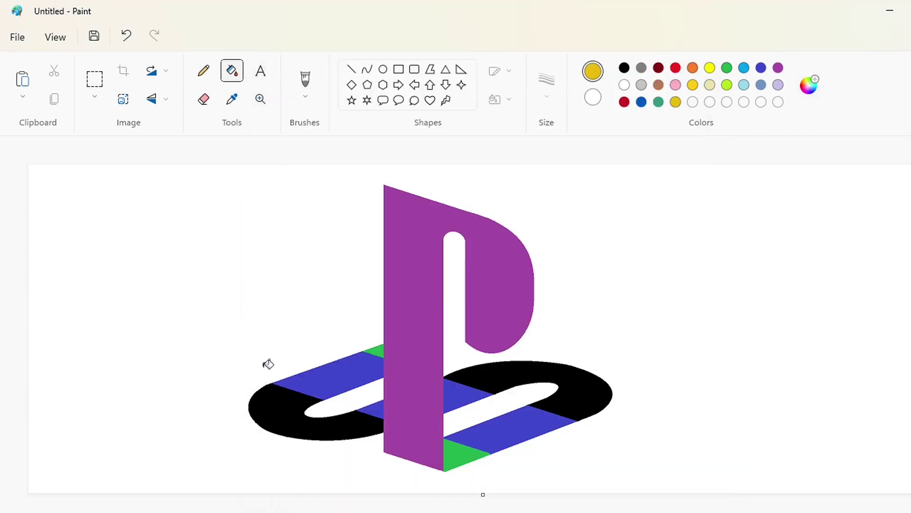
click(289, 403)
click(464, 455)
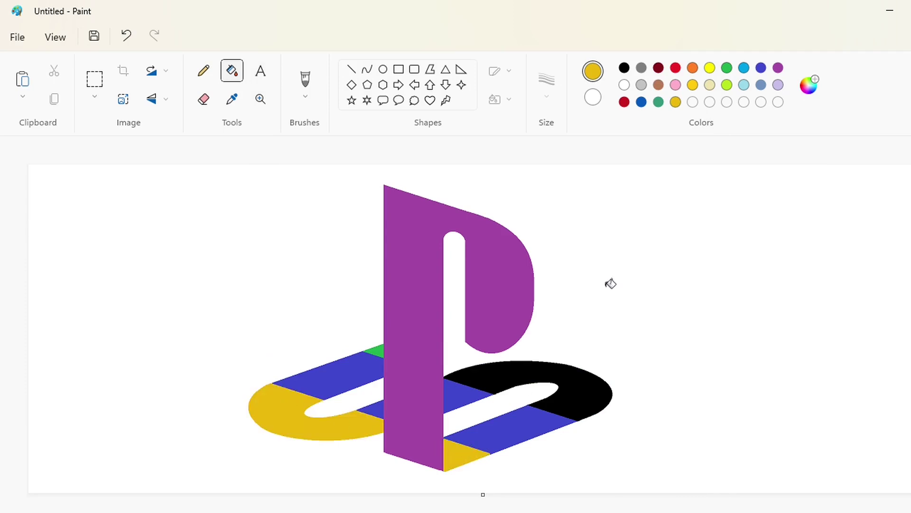
Fill the four indigo bands of the S on both sides of the P with the custom green.
click(659, 101)
click(553, 423)
click(472, 397)
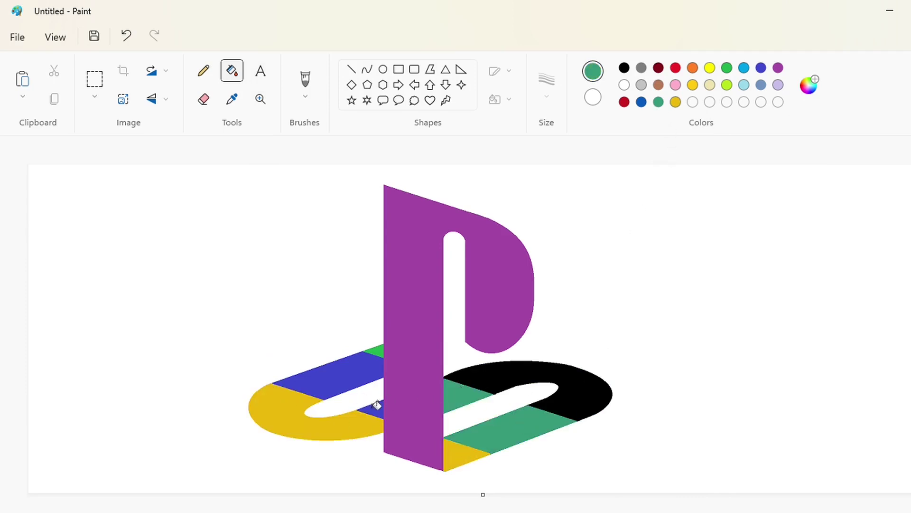
click(373, 409)
click(358, 371)
key(ctrl+z)
click(324, 397)
Fill the S's small upper left tip and black right curve with the custom blue, and the purple P with the custom red.
click(641, 103)
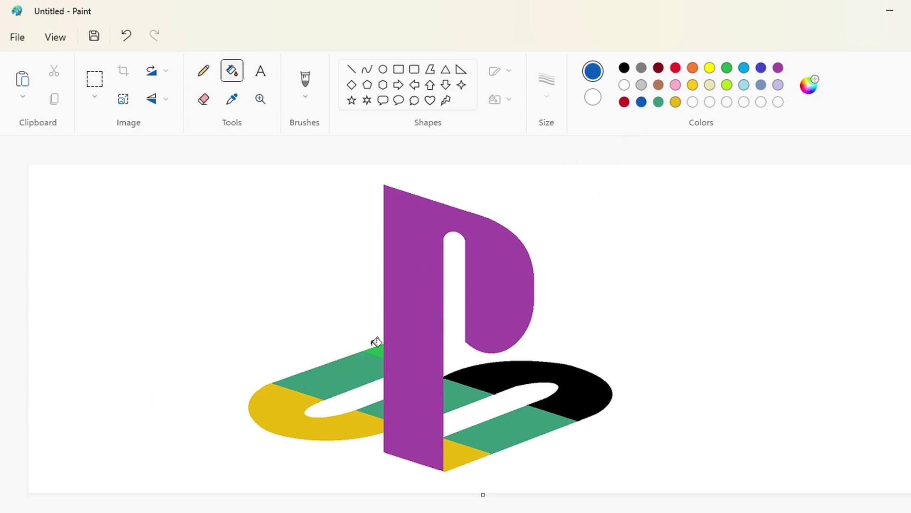
click(375, 349)
click(505, 364)
click(625, 101)
click(506, 285)
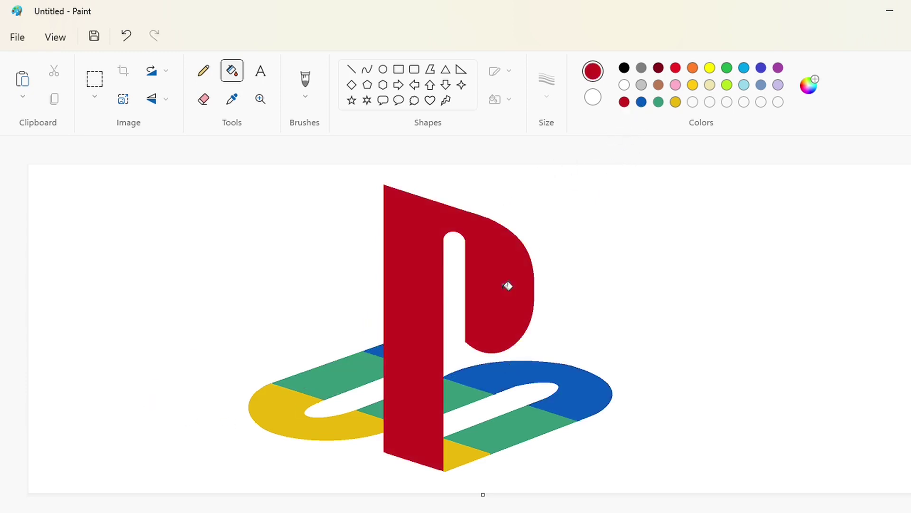